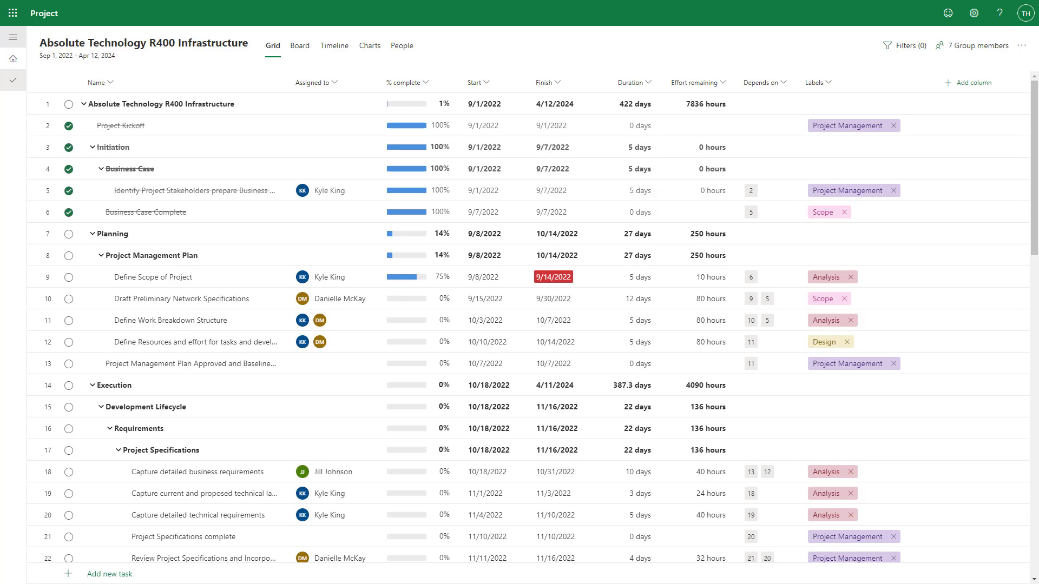
# Collapse the Planning phase and open the Test module integration task's full details.
pyautogui.click(968, 83)
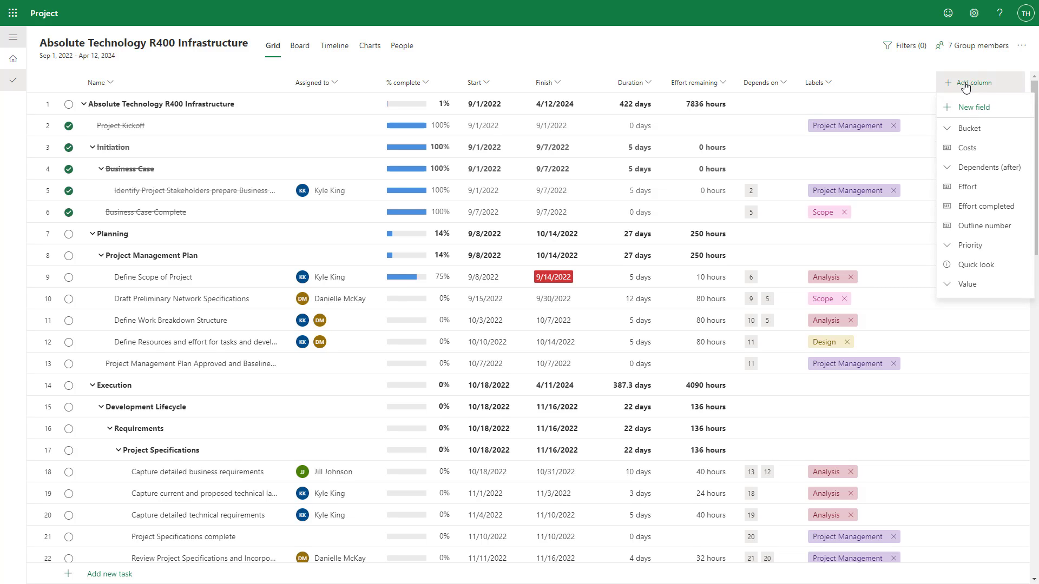
pyautogui.click(93, 234)
pyautogui.scroll(-5, 281, 355)
pyautogui.scroll(-5, 268, 361)
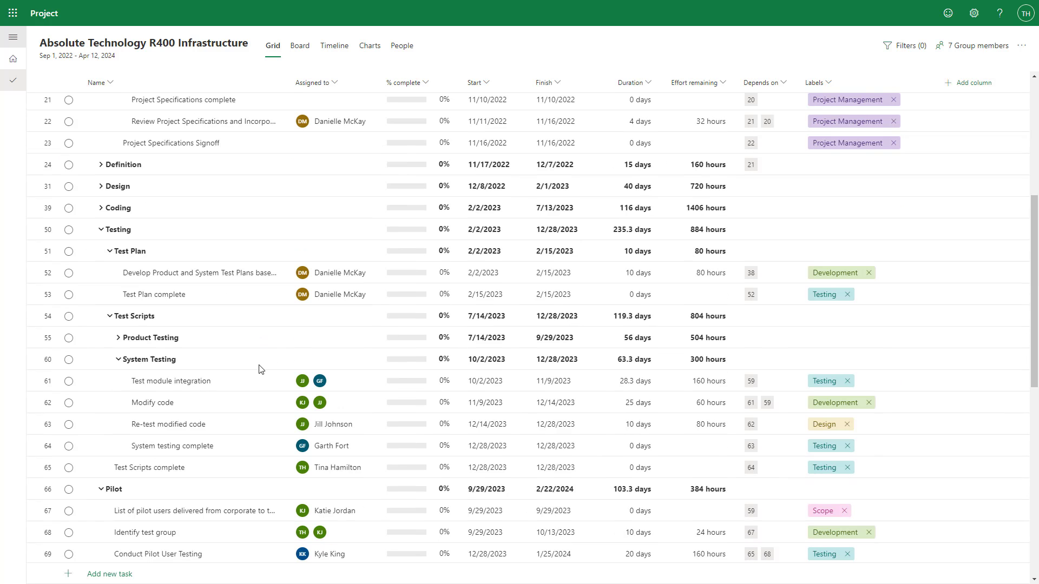
pyautogui.click(261, 382)
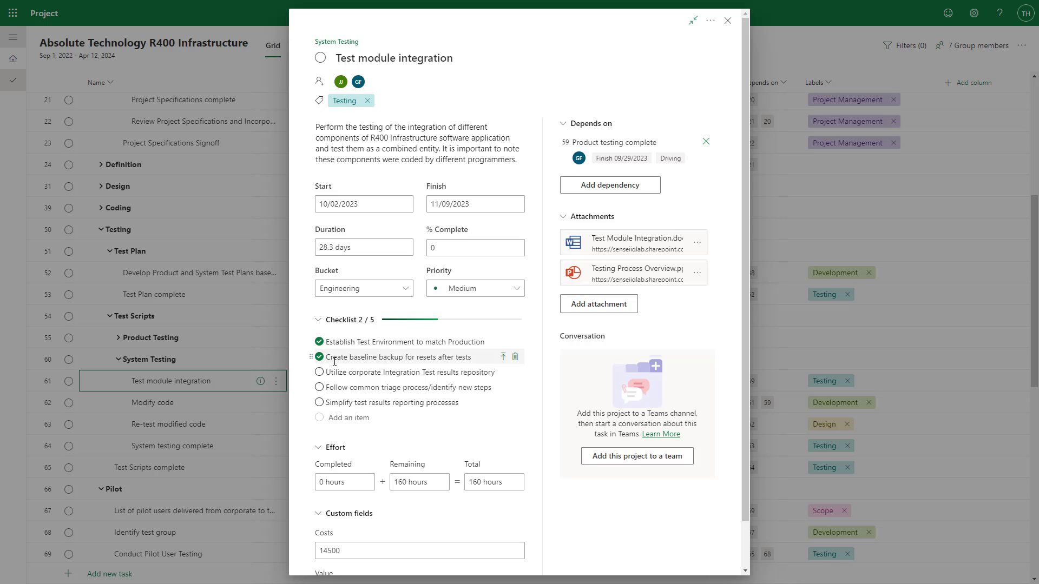
pyautogui.moveTo(405, 371)
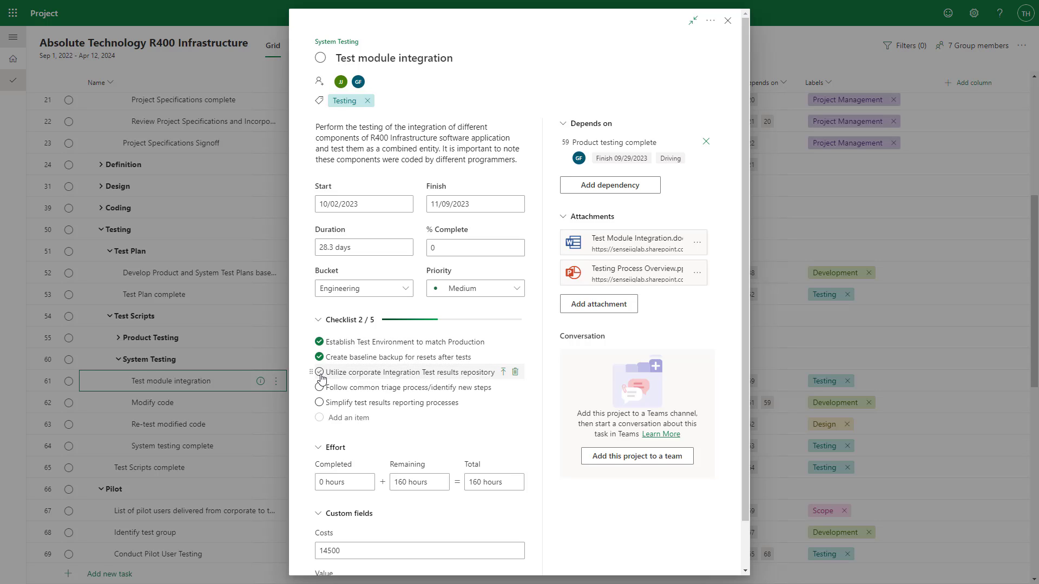
# Tick the Integration Test results repository checklist item (3 of 5), then close the details.
pyautogui.click(319, 372)
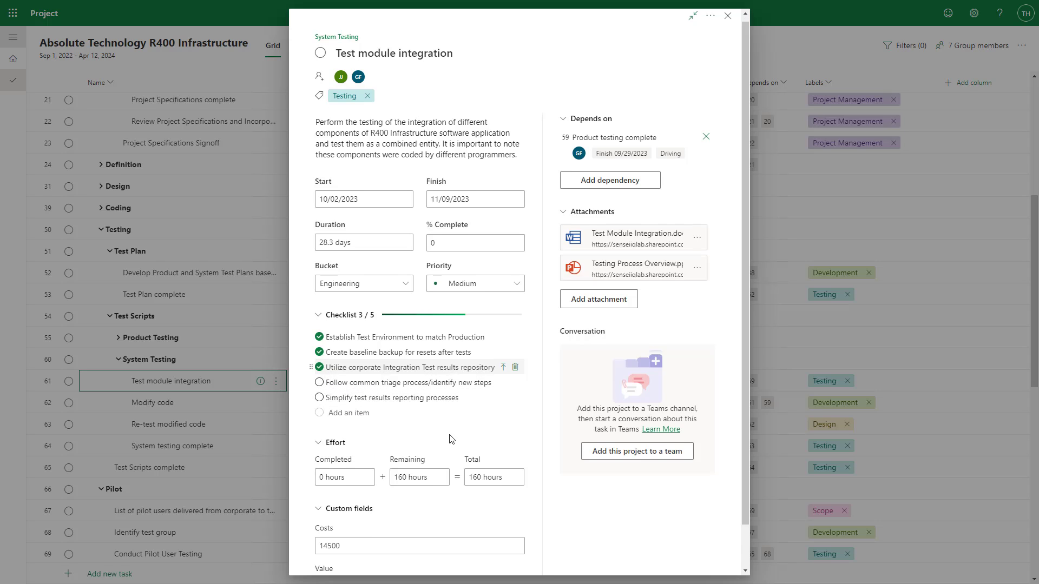
pyautogui.scroll(-2, 453, 423)
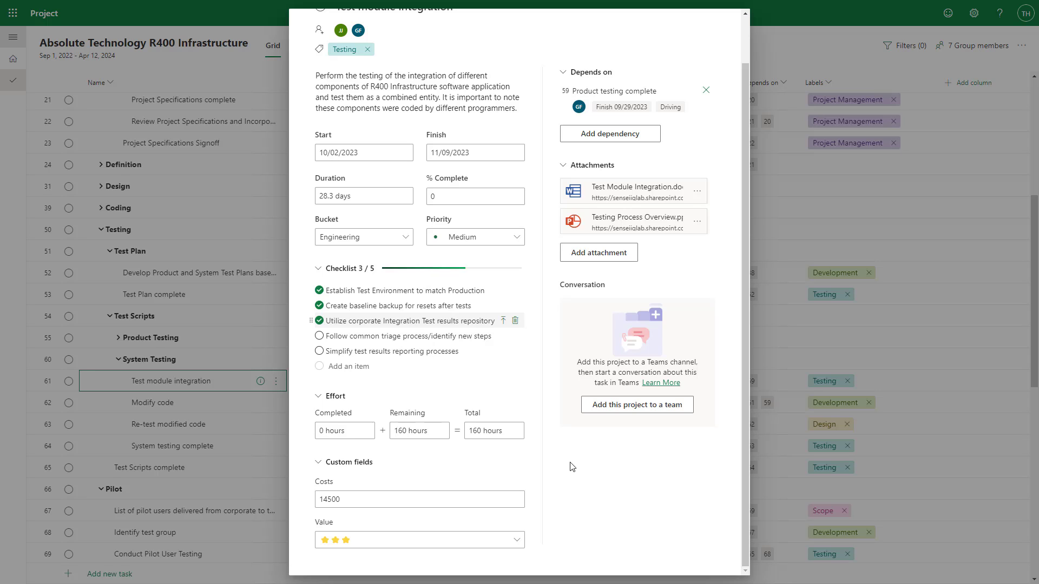
pyautogui.scroll(2, 571, 467)
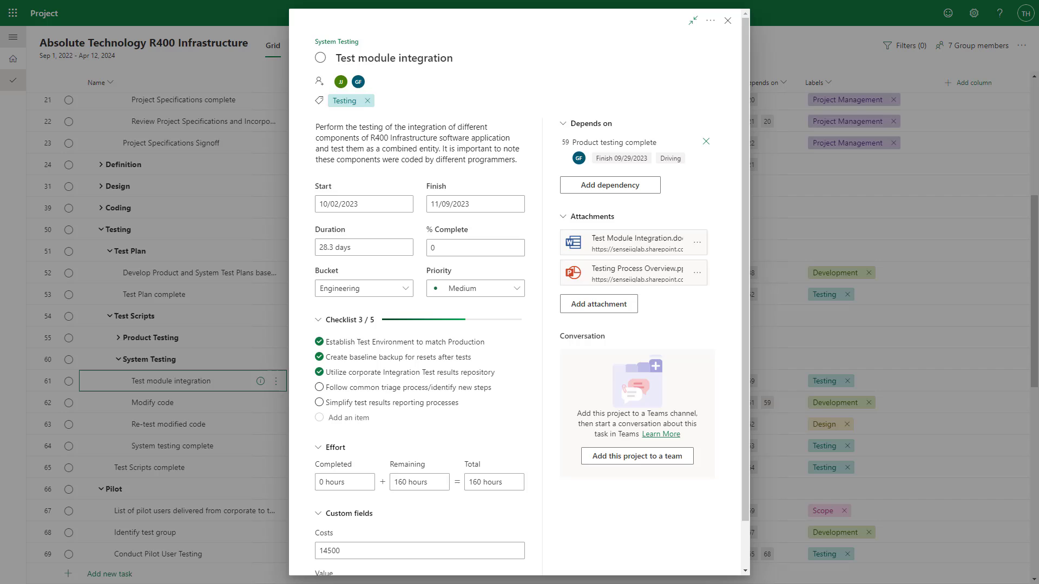
pyautogui.click(903, 46)
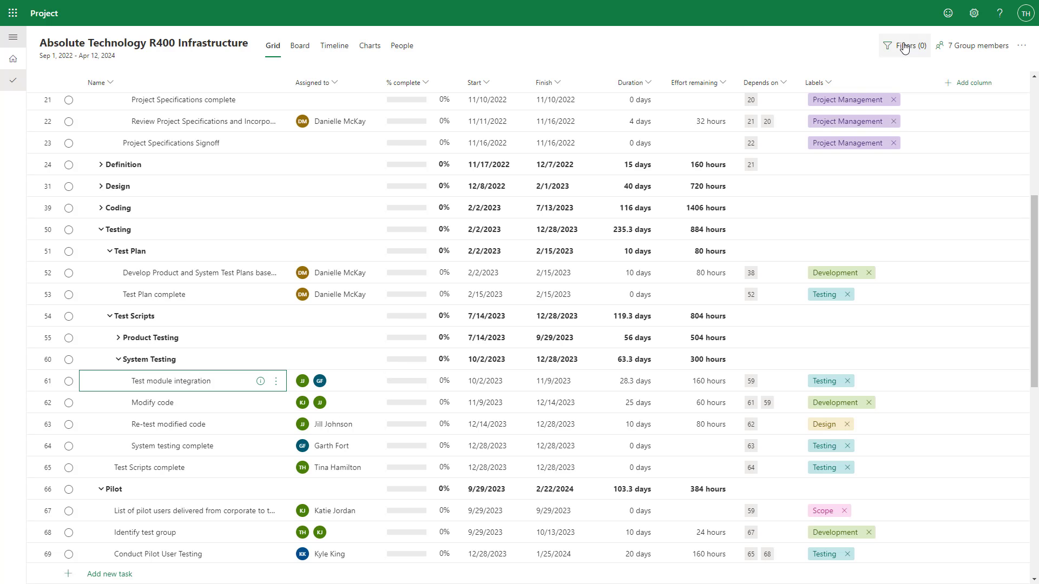
pyautogui.click(906, 46)
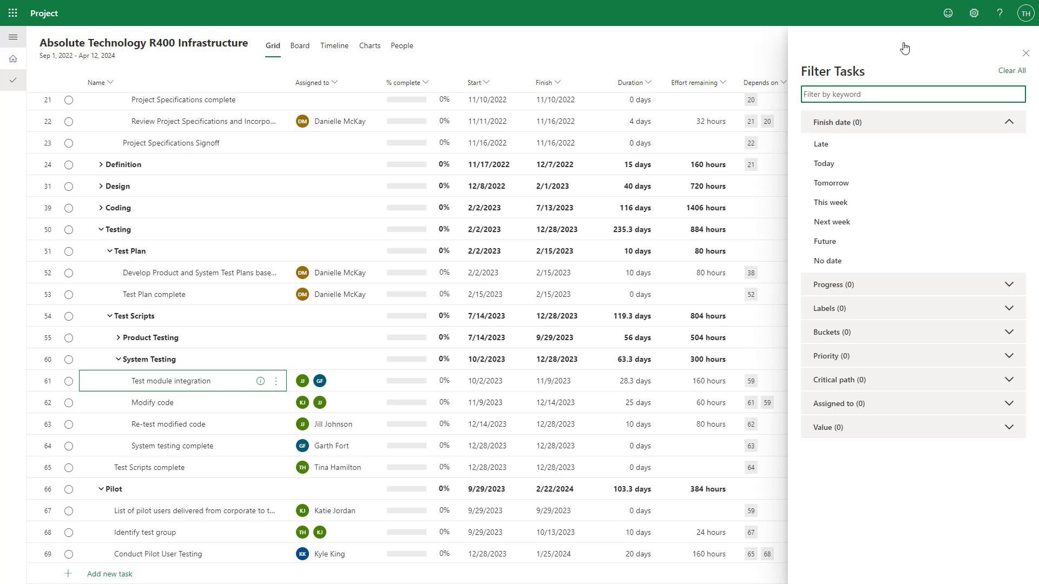
pyautogui.click(1011, 122)
pyautogui.click(1010, 147)
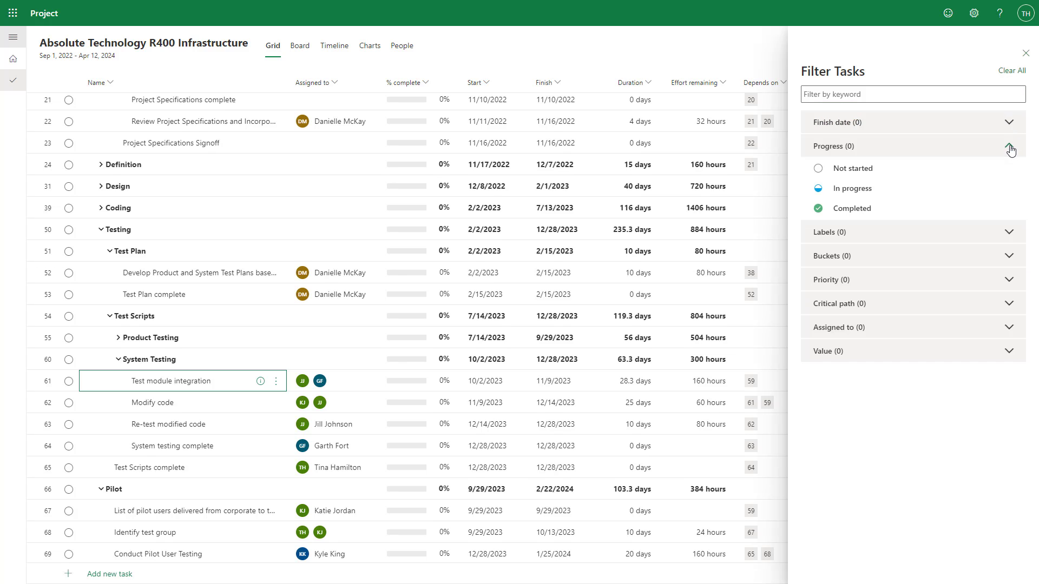
pyautogui.click(1010, 149)
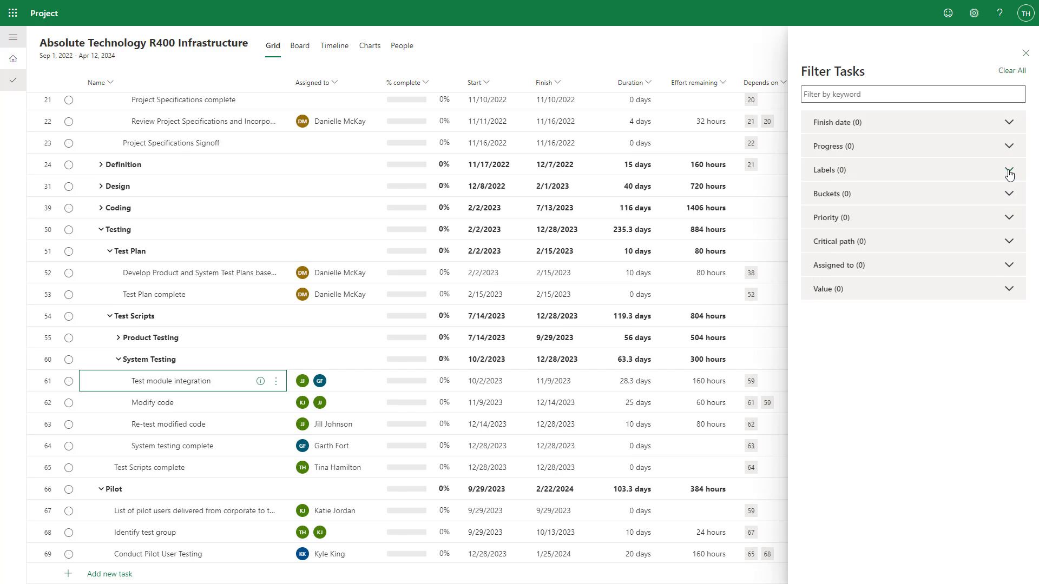
pyautogui.click(1008, 170)
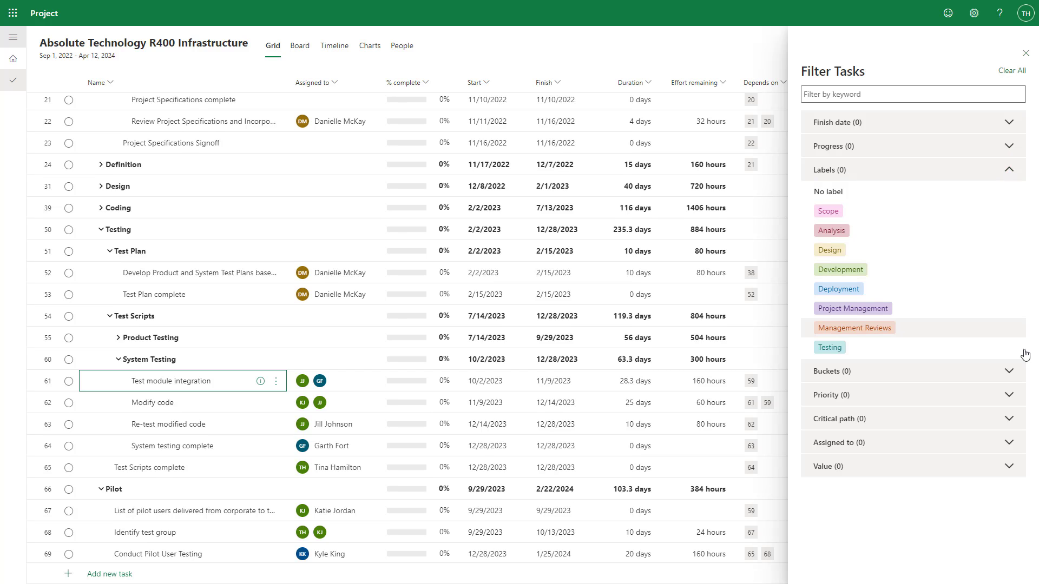
pyautogui.click(1010, 372)
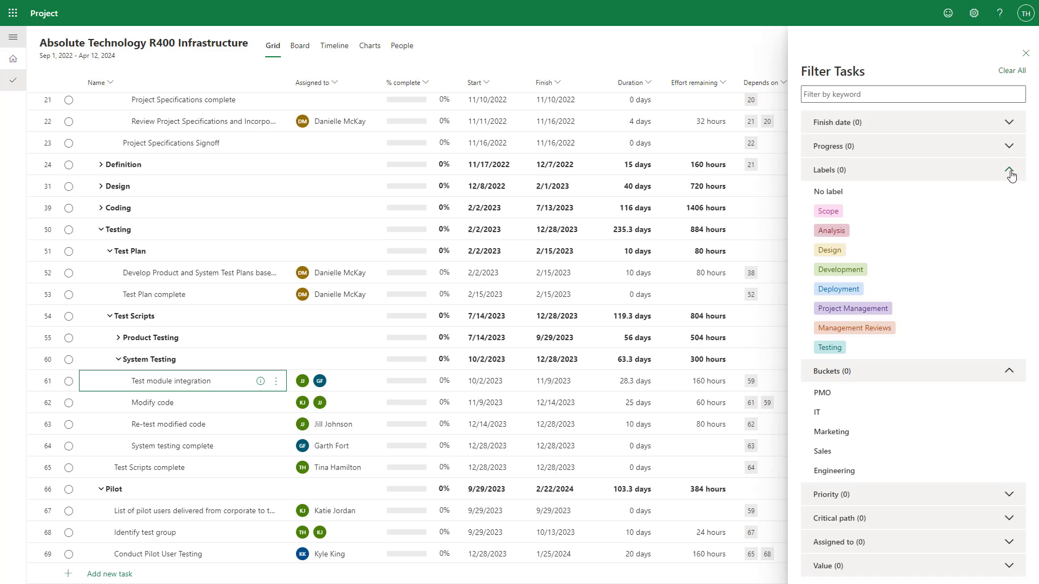
pyautogui.click(1010, 171)
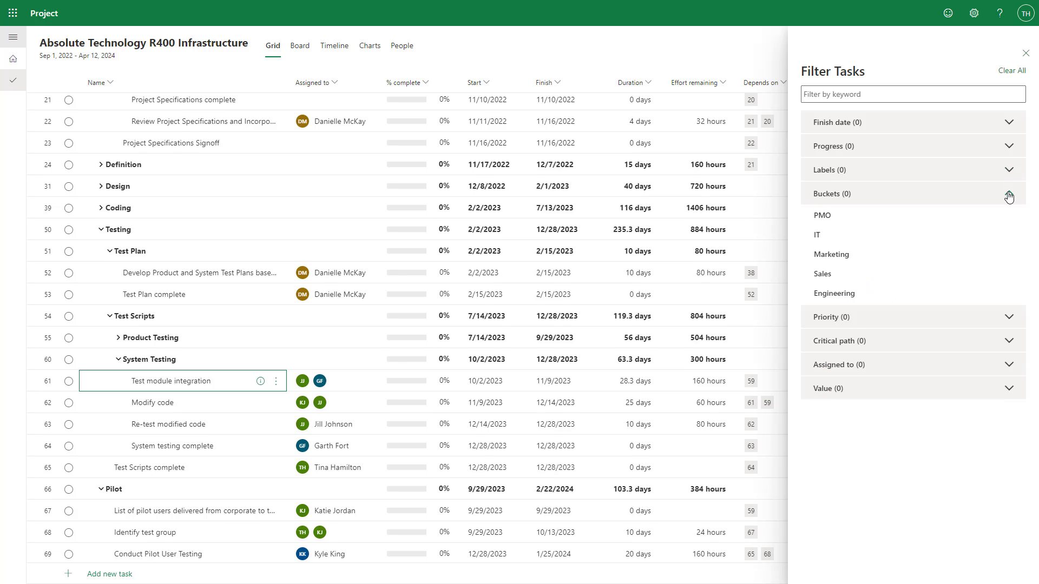
pyautogui.click(1009, 196)
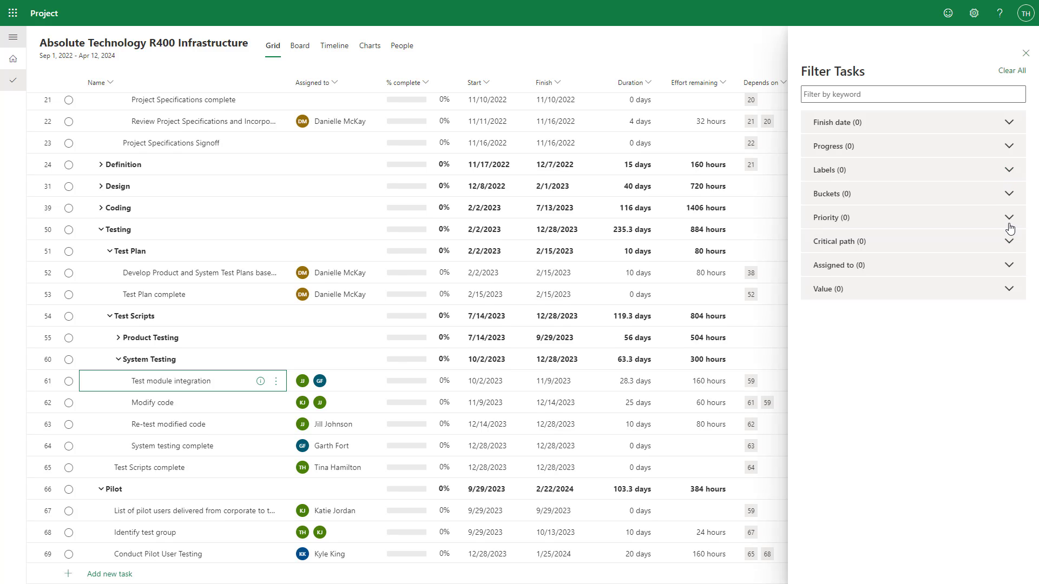
pyautogui.click(1010, 220)
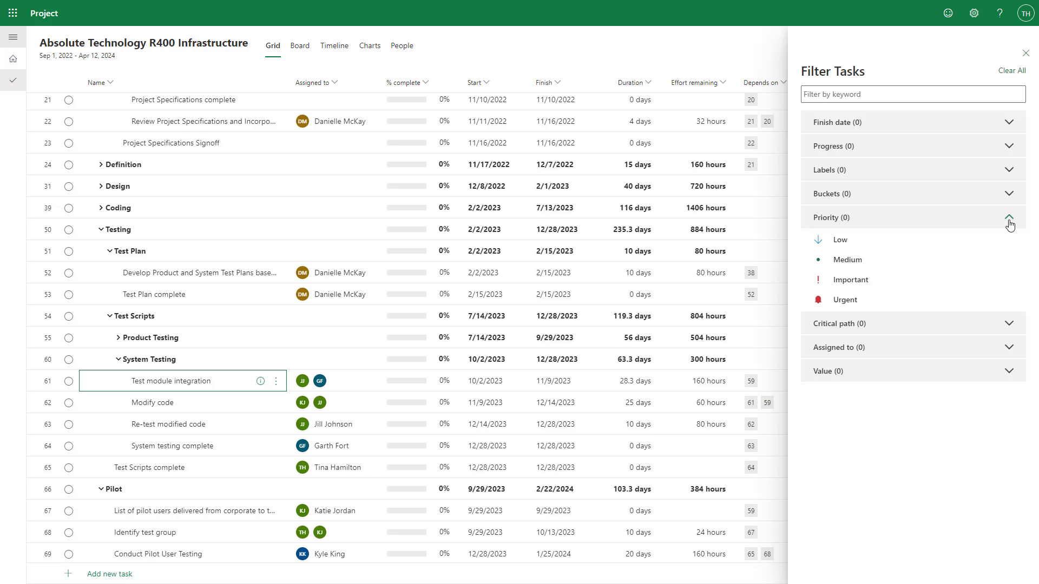
pyautogui.click(1010, 220)
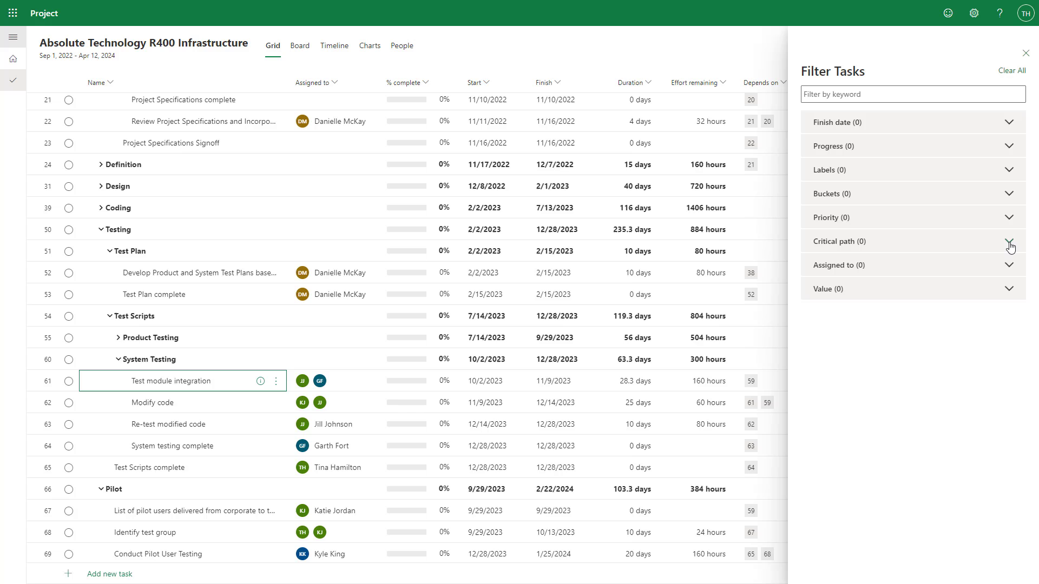
pyautogui.click(1011, 244)
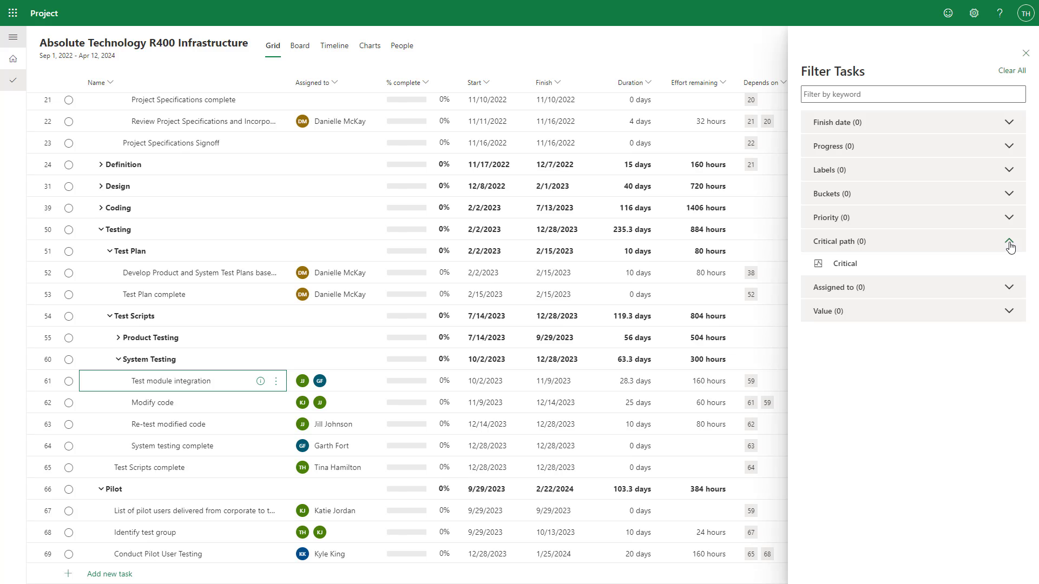
pyautogui.click(1010, 243)
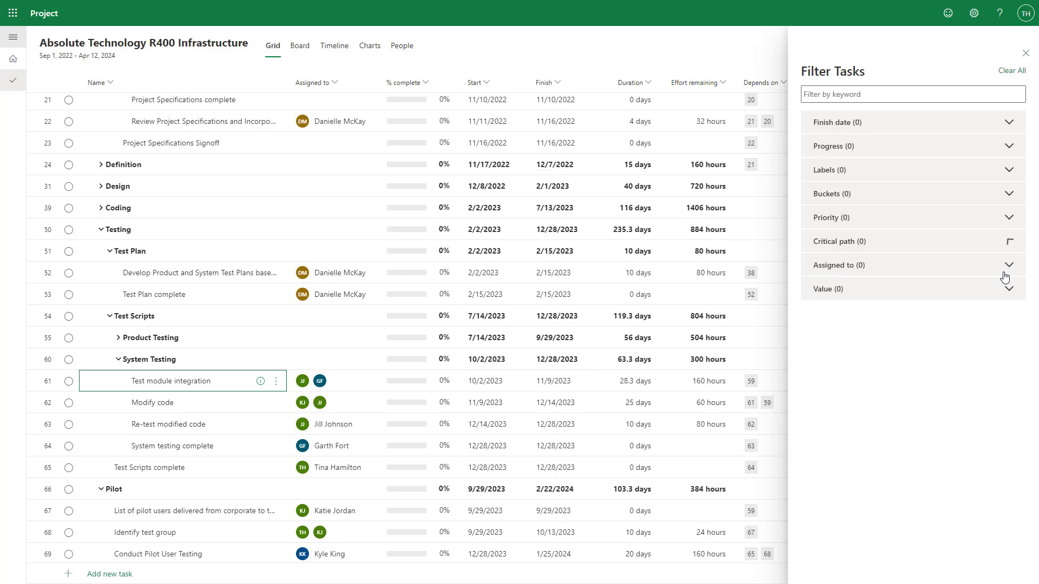
pyautogui.click(1009, 268)
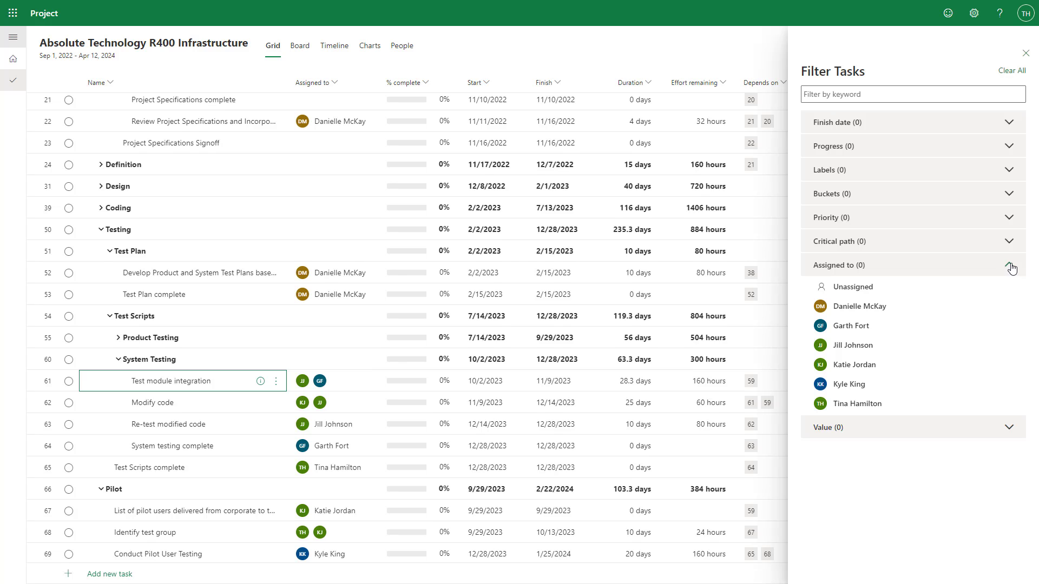
pyautogui.click(1012, 268)
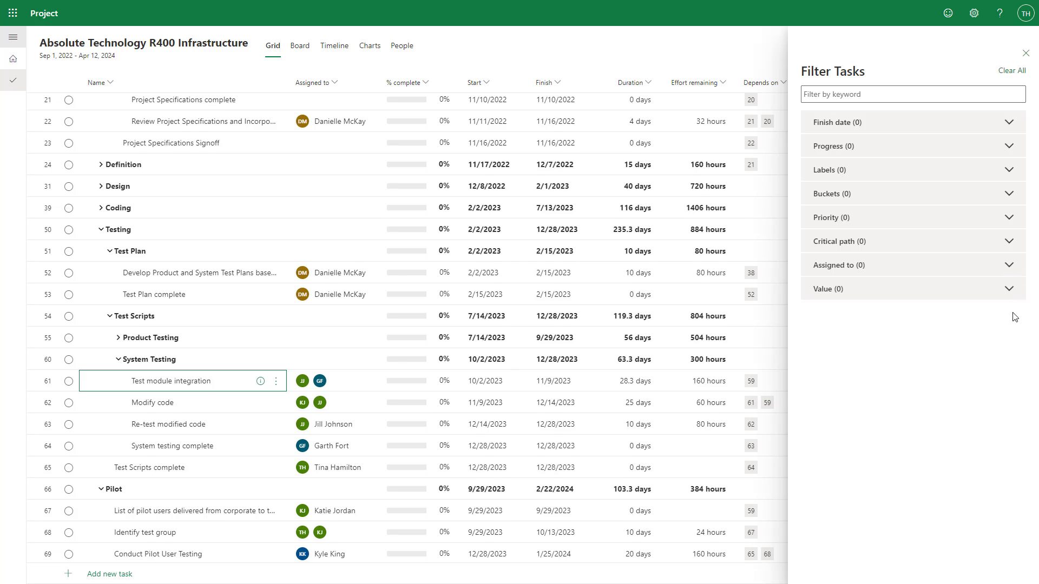
pyautogui.click(1011, 291)
pyautogui.click(1025, 54)
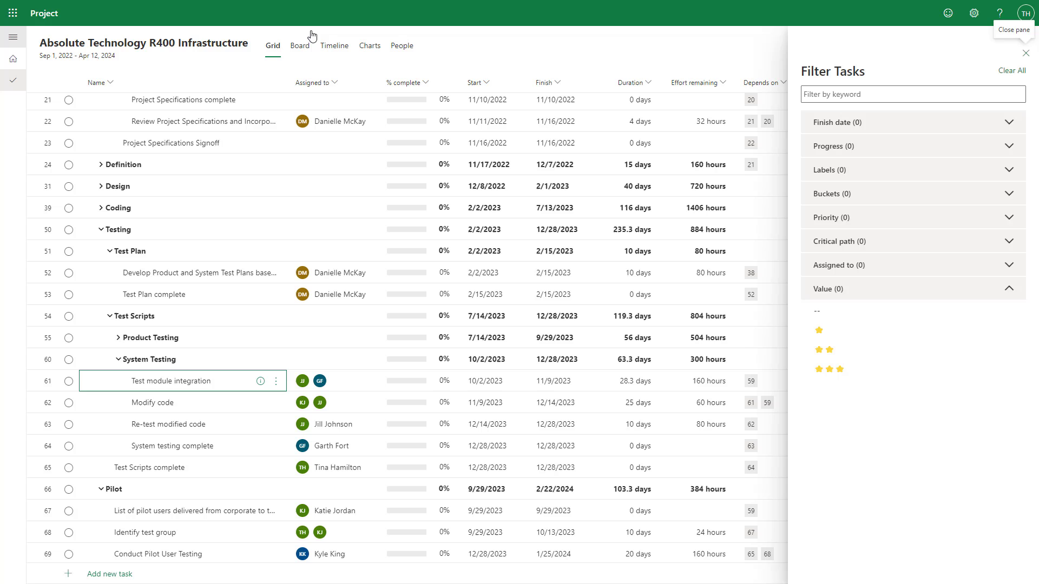
# Switch to the Board view and group it by assignee, then by progress.
pyautogui.click(300, 46)
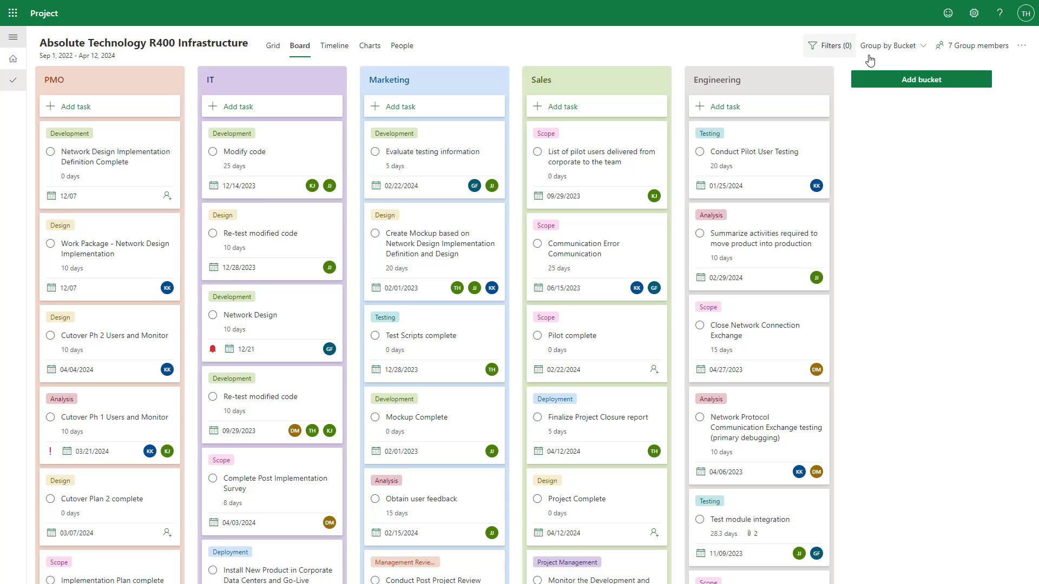
pyautogui.click(891, 45)
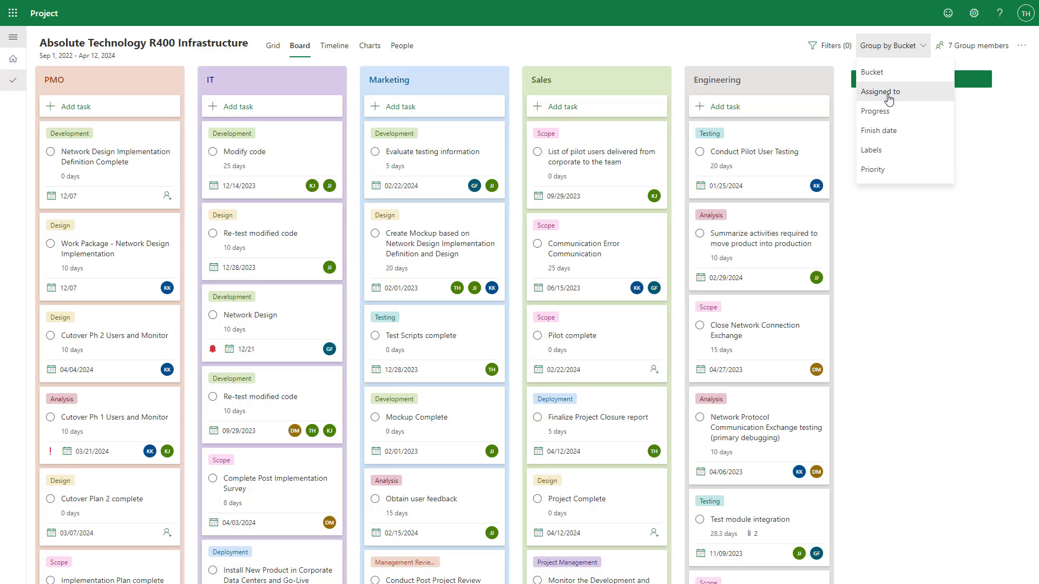
pyautogui.click(881, 92)
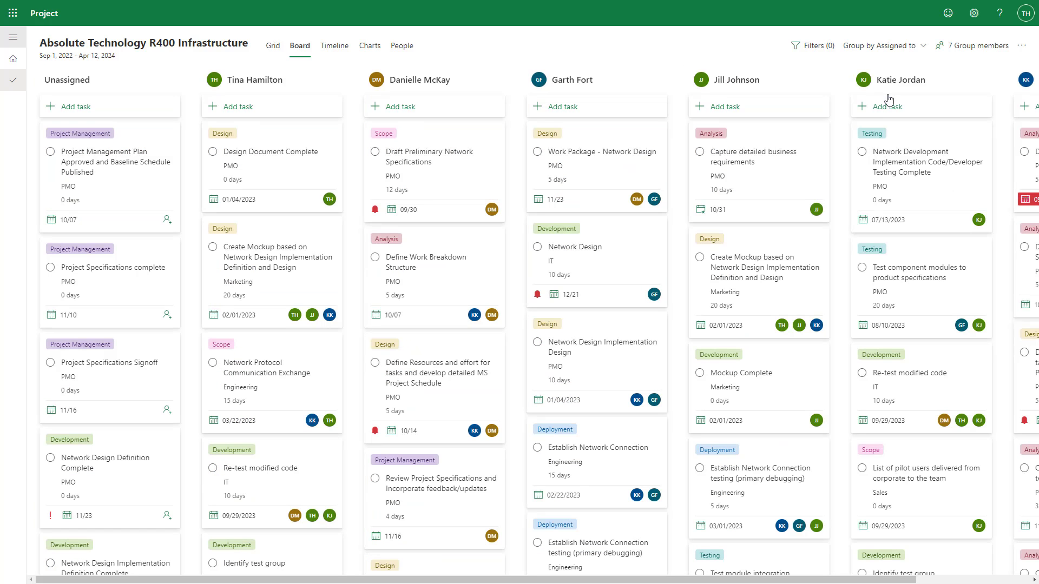
pyautogui.click(885, 46)
pyautogui.click(859, 112)
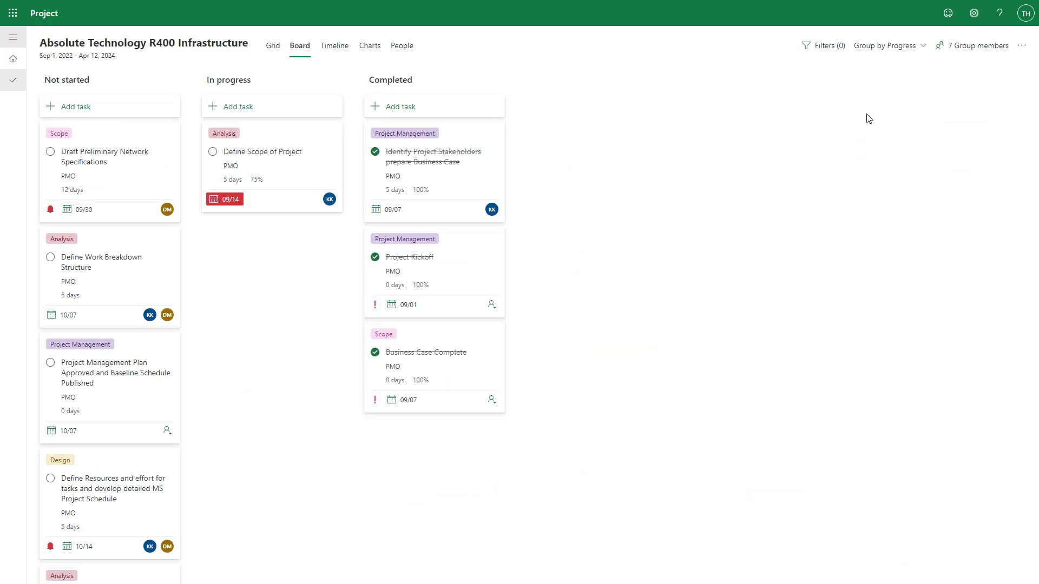
# Regroup the board by finish date, then labels, and finally priority.
pyautogui.click(885, 46)
pyautogui.click(874, 133)
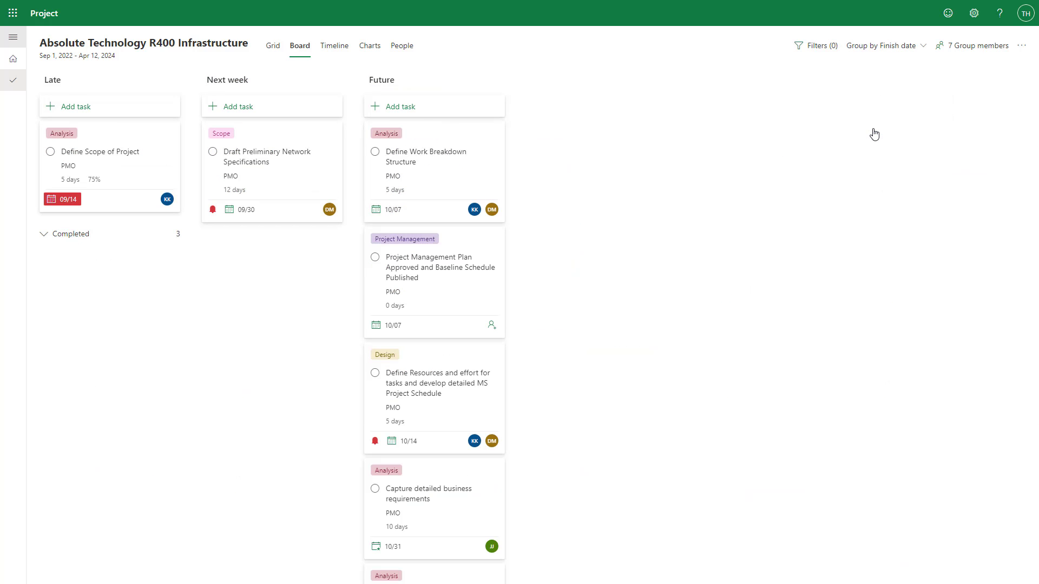
pyautogui.click(885, 45)
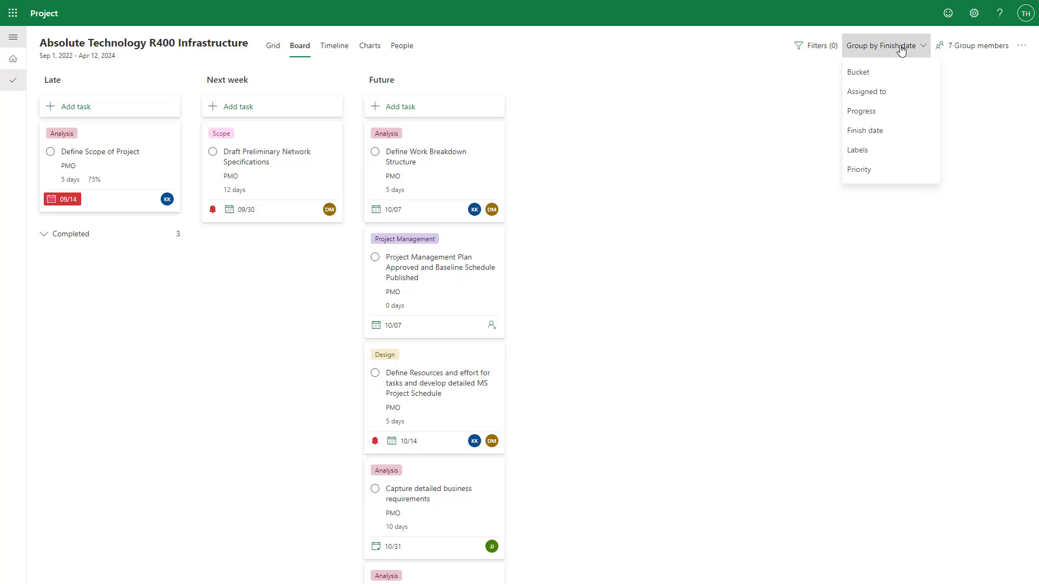
pyautogui.click(867, 152)
pyautogui.click(891, 46)
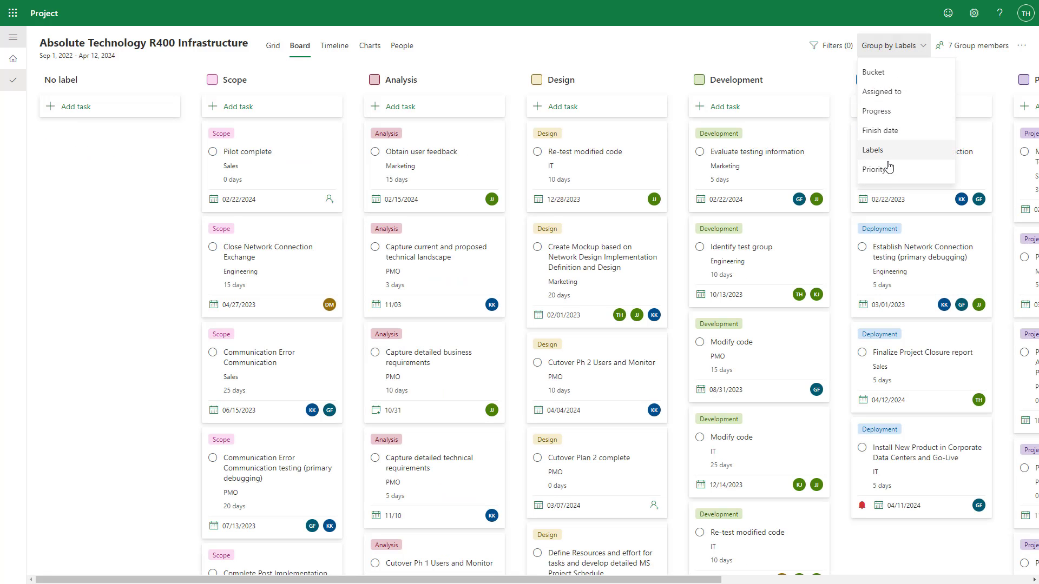
pyautogui.click(877, 170)
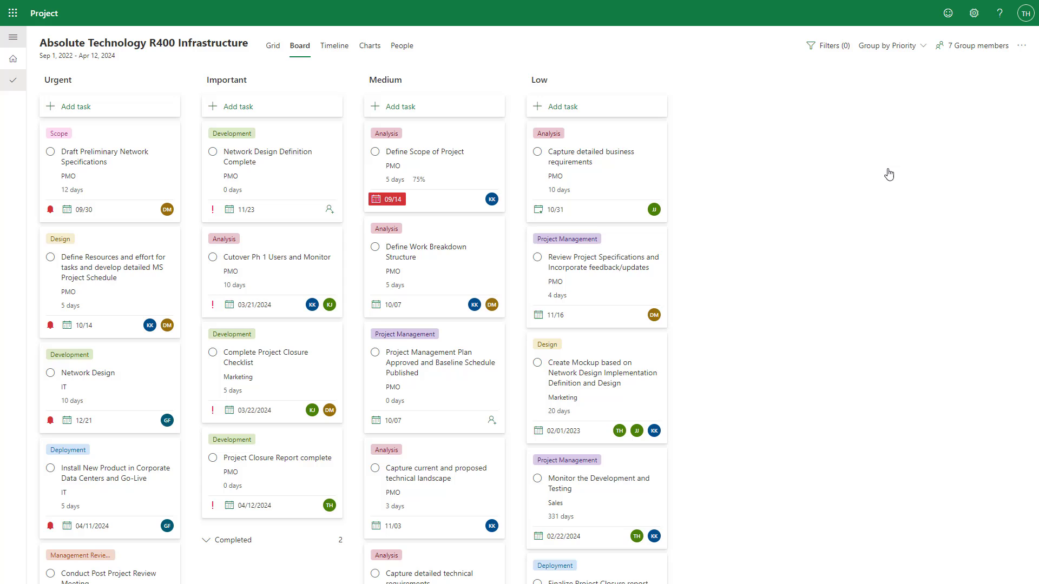
# In the Timeline, expand Planning and mark Define Scope of Project complete.
pyautogui.click(334, 45)
pyautogui.moveTo(698, 342)
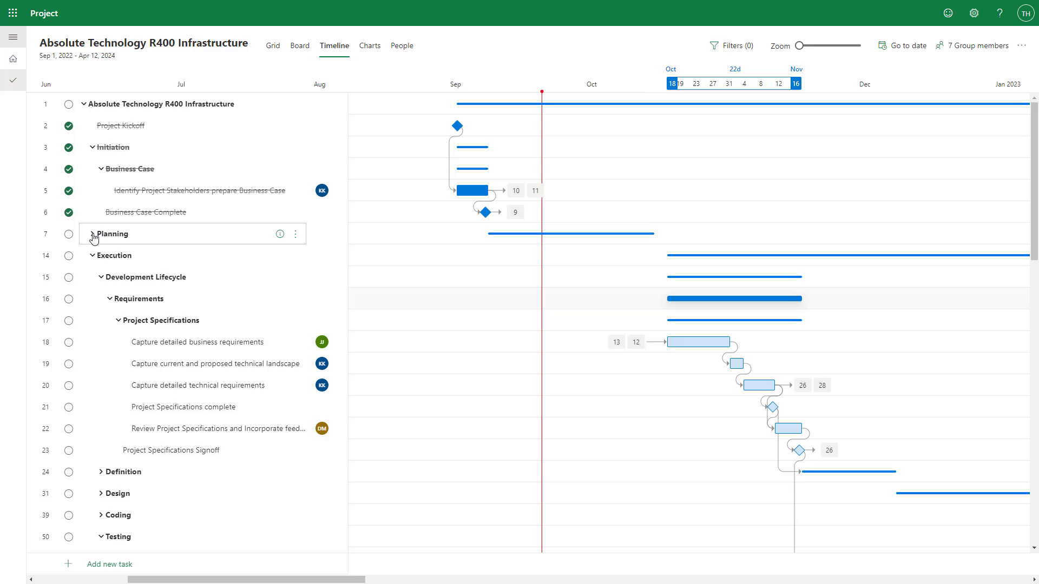
pyautogui.click(93, 235)
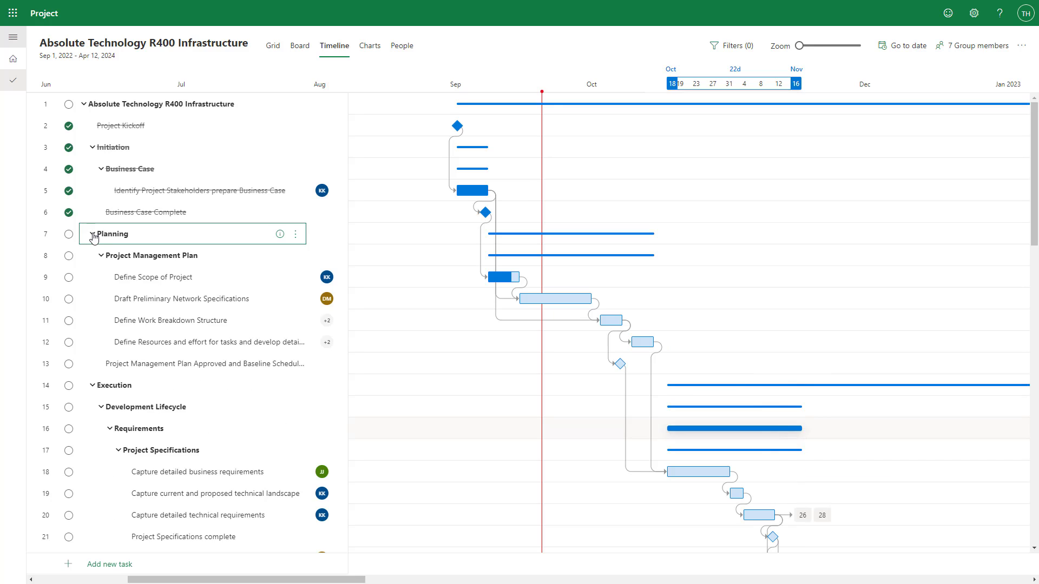
pyautogui.click(69, 277)
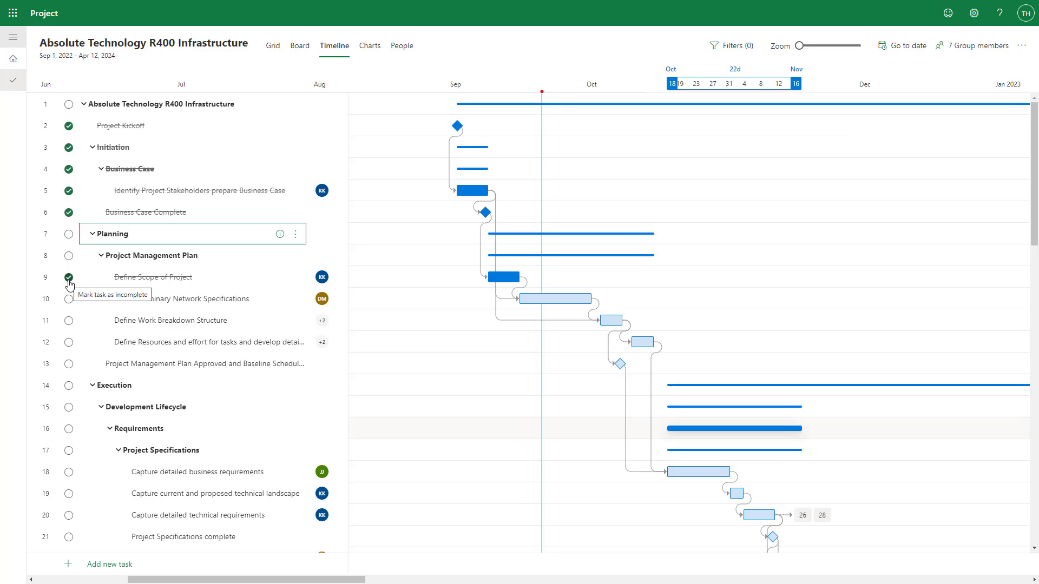
# Extend Draft Preliminary Network Specifications to Oct 5, shift it later in October, and review More actions.
pyautogui.moveTo(800, 46); pyautogui.dragTo(829, 46)
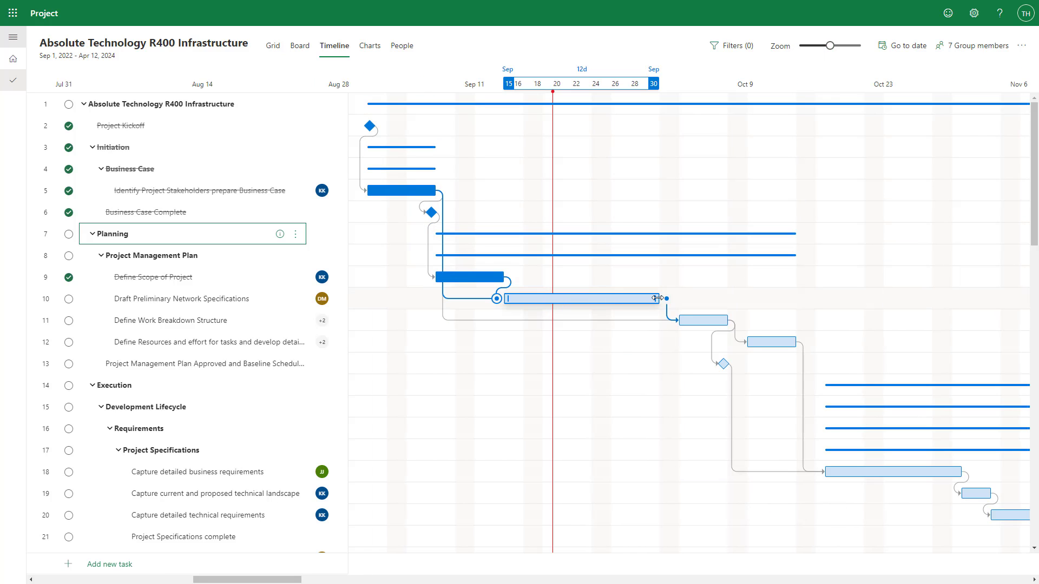
pyautogui.moveTo(658, 299); pyautogui.dragTo(712, 298)
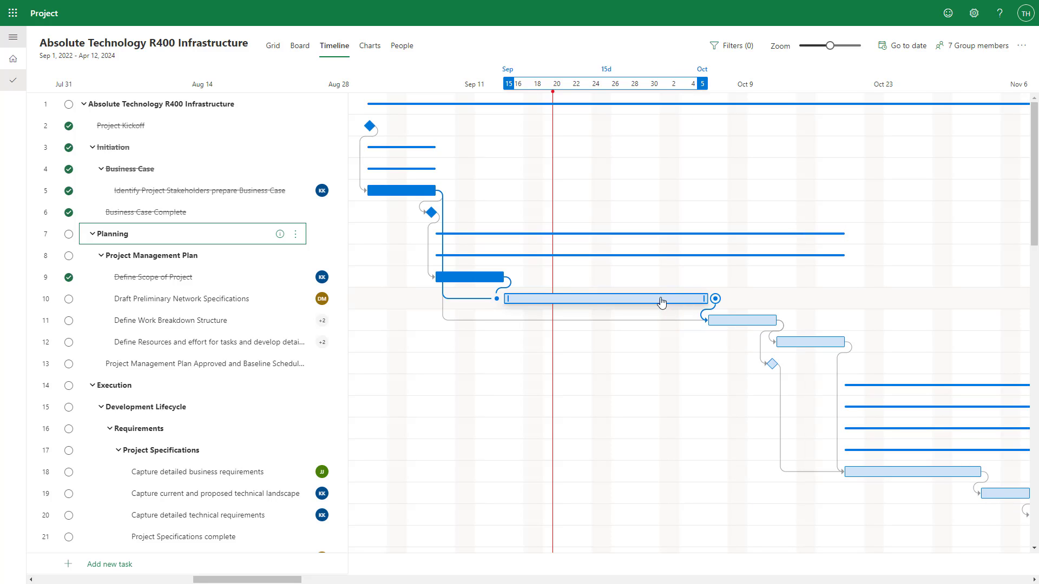
pyautogui.moveTo(641, 304); pyautogui.dragTo(804, 308)
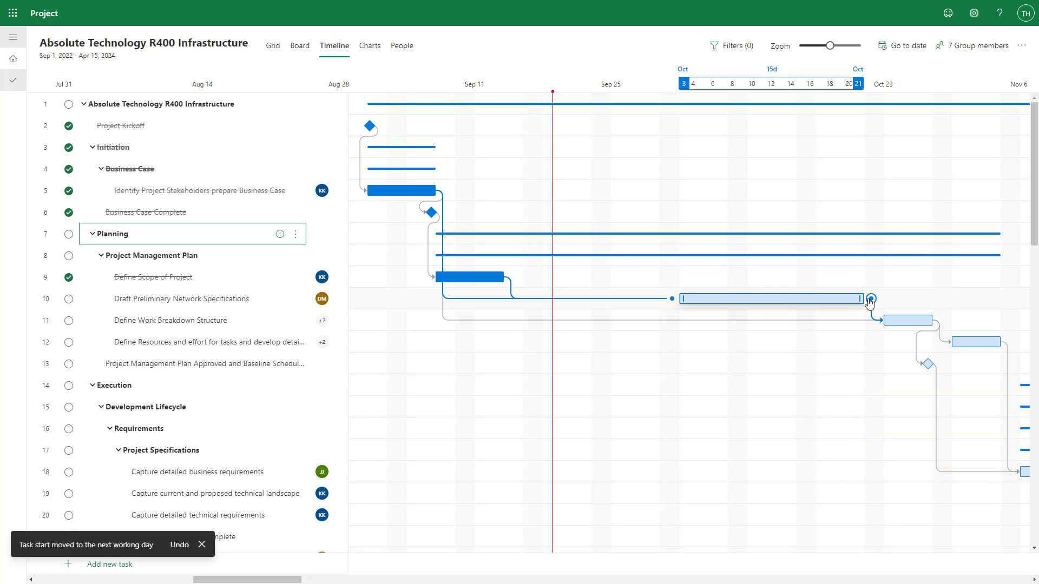
pyautogui.moveTo(871, 299)
pyautogui.mouseDown()
pyautogui.moveTo(906, 372)
pyautogui.moveTo(914, 364)
pyautogui.mouseUp()
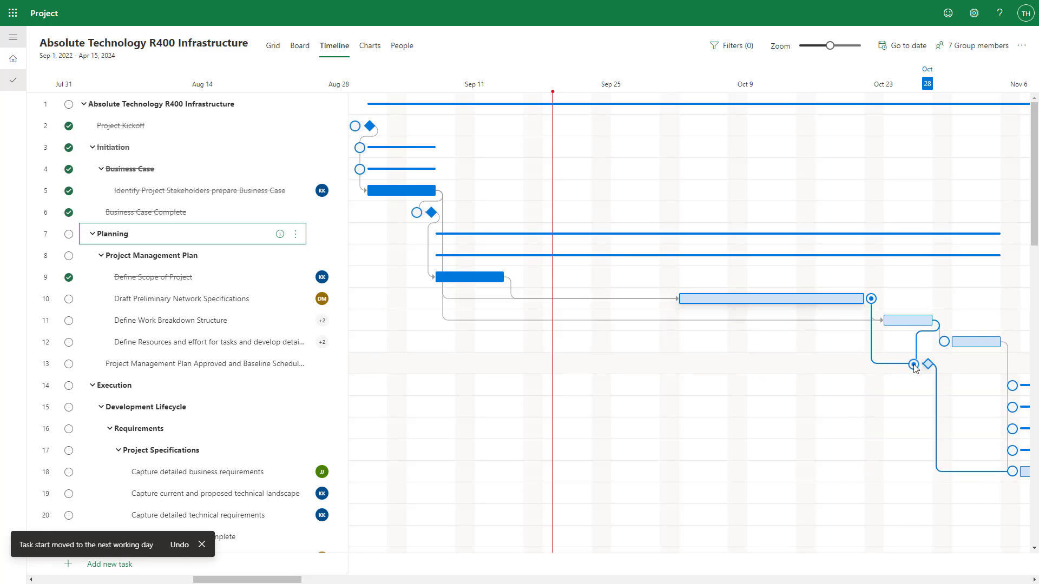
pyautogui.click(1022, 48)
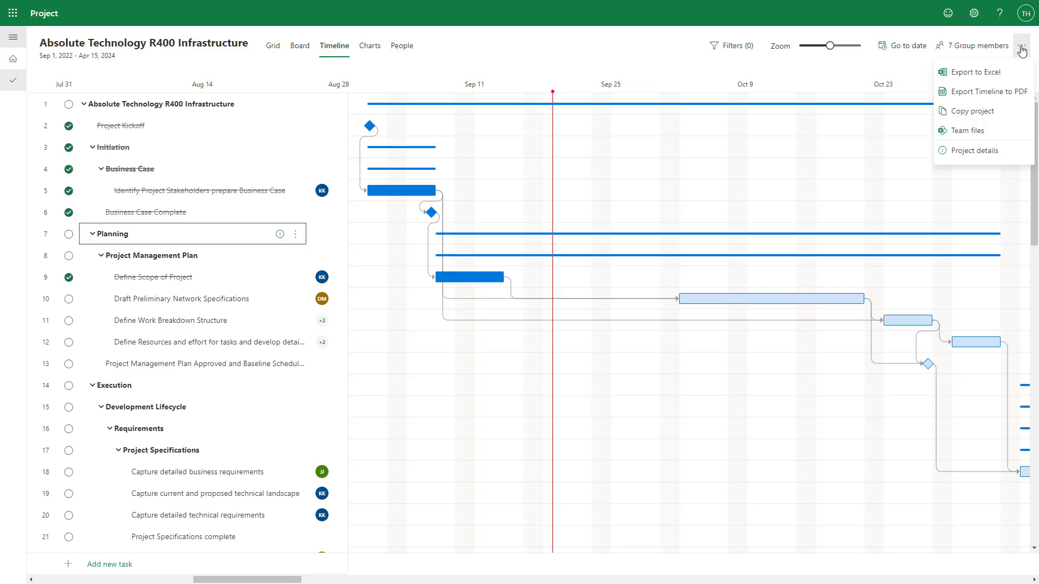
pyautogui.click(1022, 49)
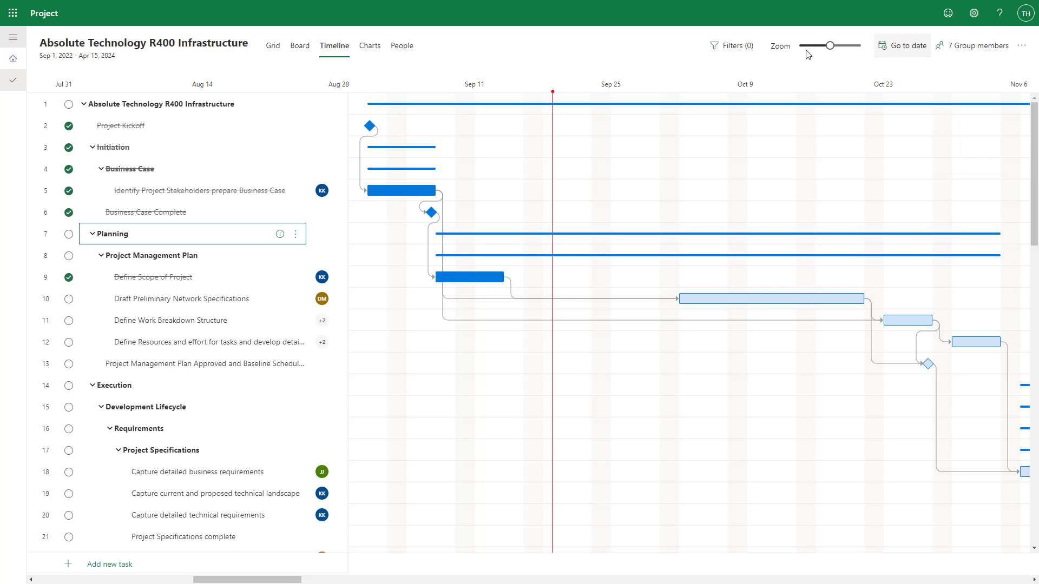
# View the project Charts summary, then the People workload view.
pyautogui.click(370, 46)
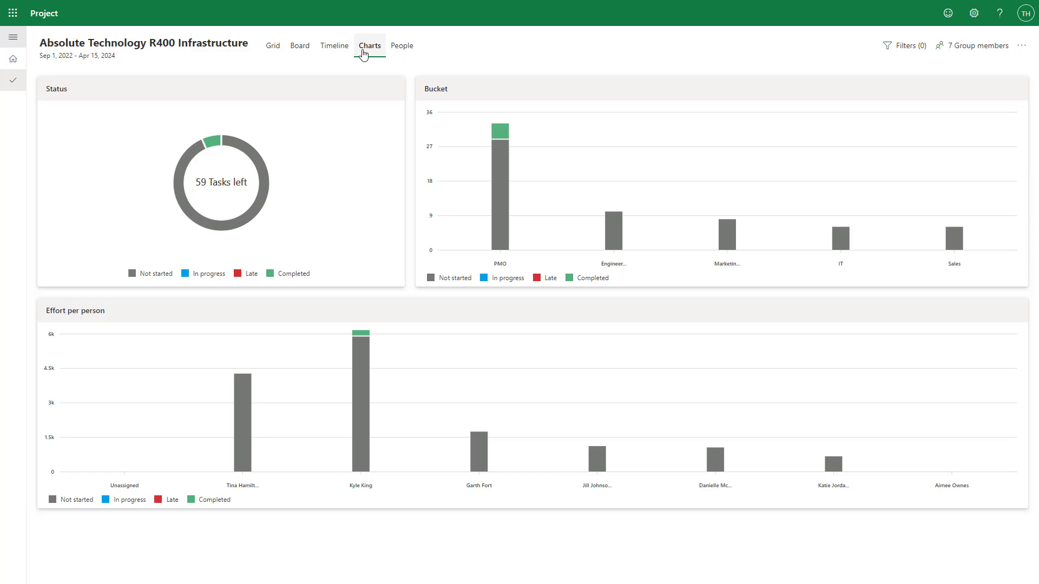
pyautogui.click(402, 45)
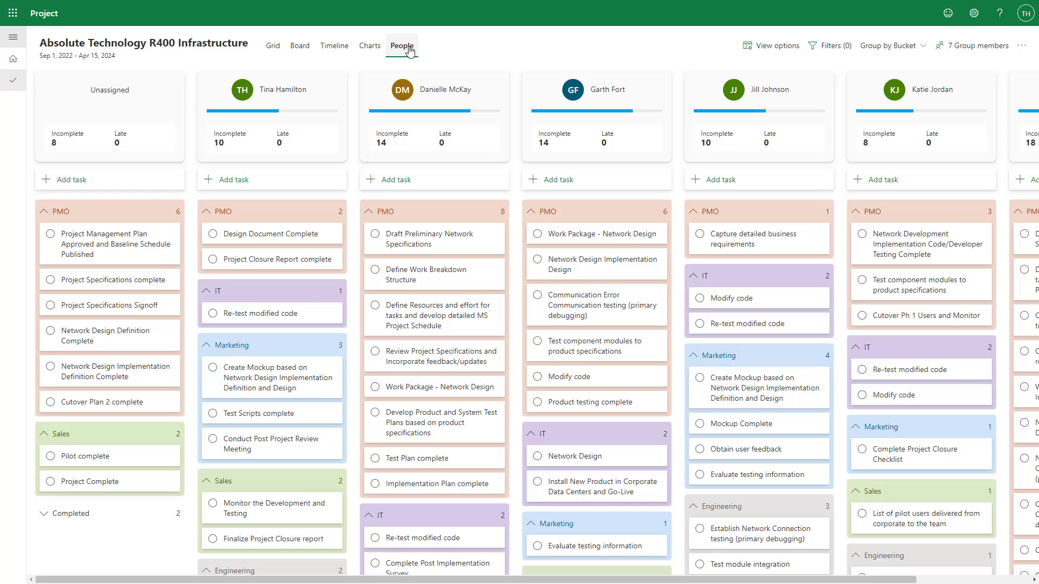
# Turn off Compact mode and Hide completed tasks in the People view options.
pyautogui.click(778, 45)
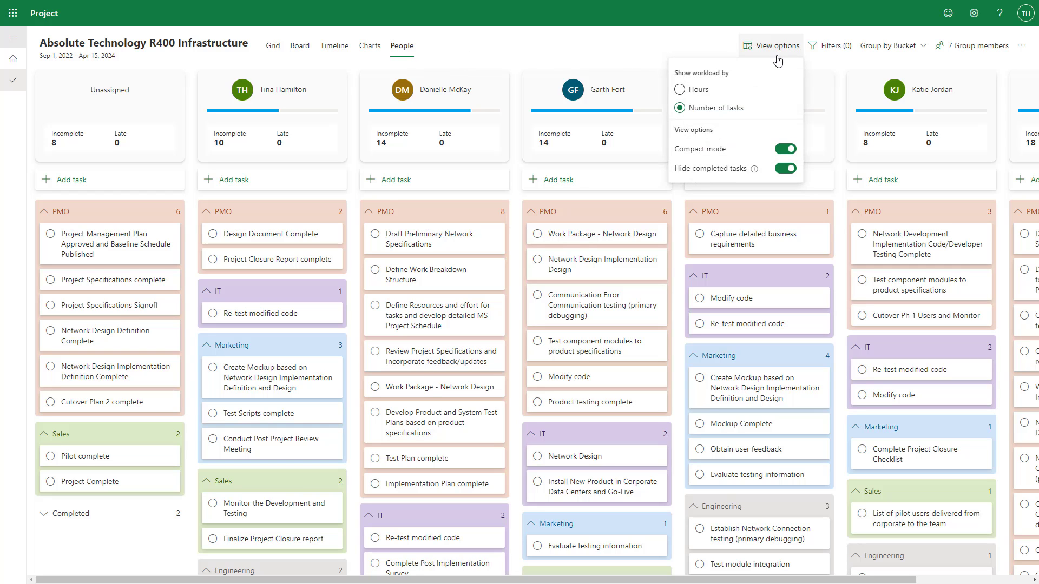
pyautogui.click(783, 154)
pyautogui.click(784, 169)
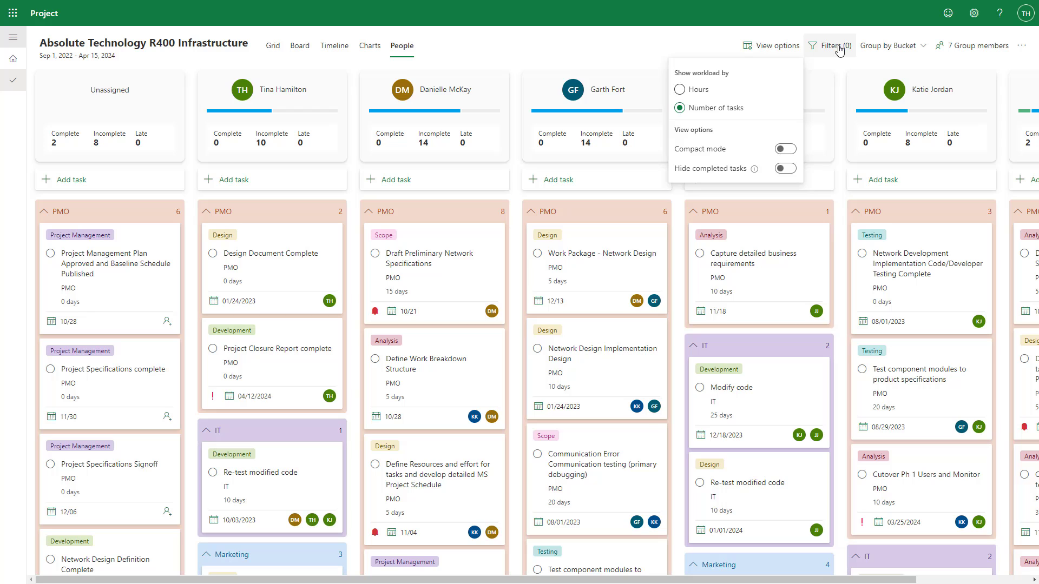
# Filter the People board to Urgent priority tasks, then clear the priority filter.
pyautogui.click(839, 50)
pyautogui.click(1007, 220)
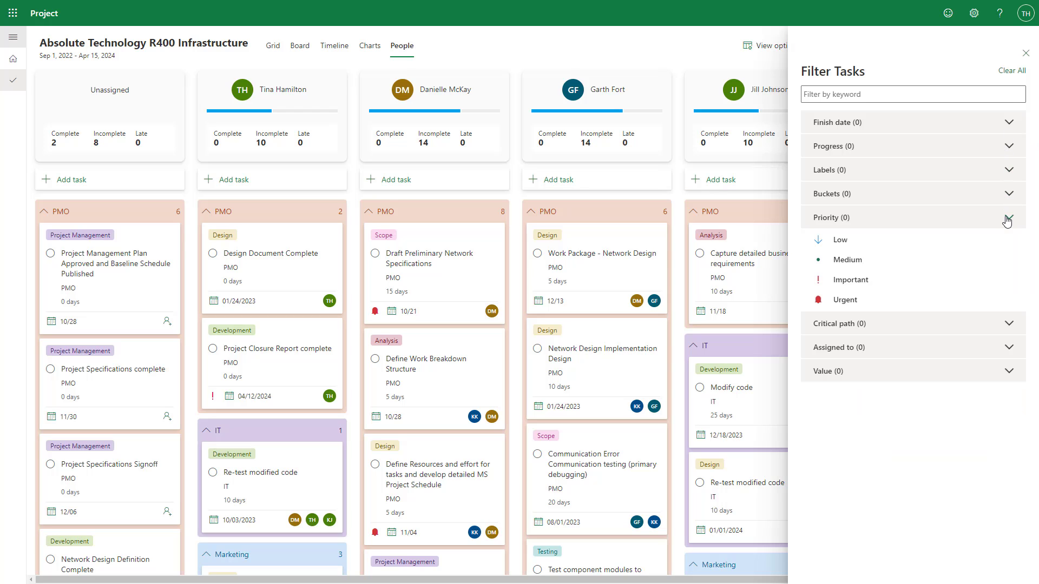
pyautogui.click(873, 299)
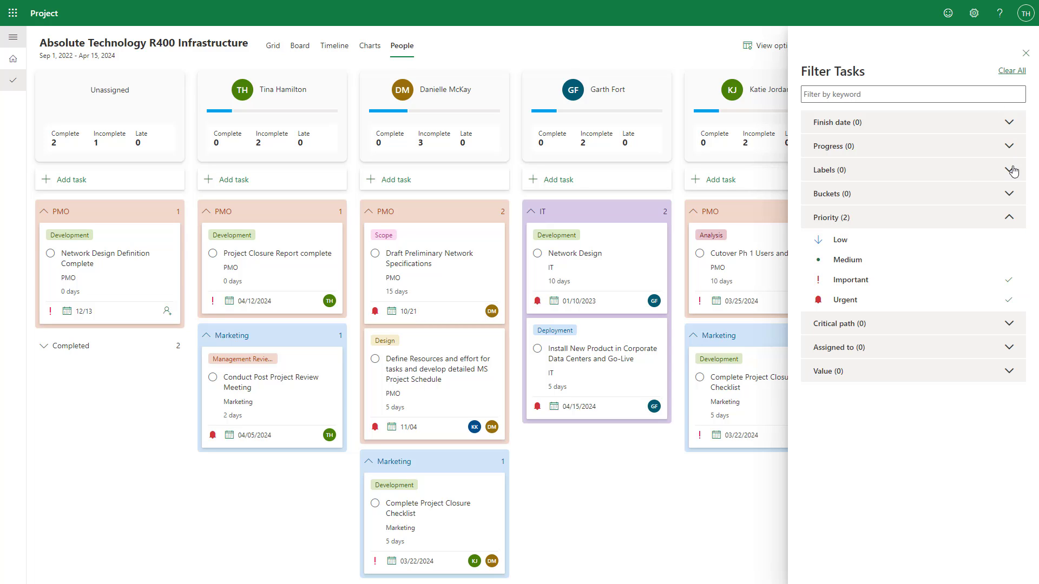
pyautogui.click(1009, 220)
pyautogui.click(1008, 219)
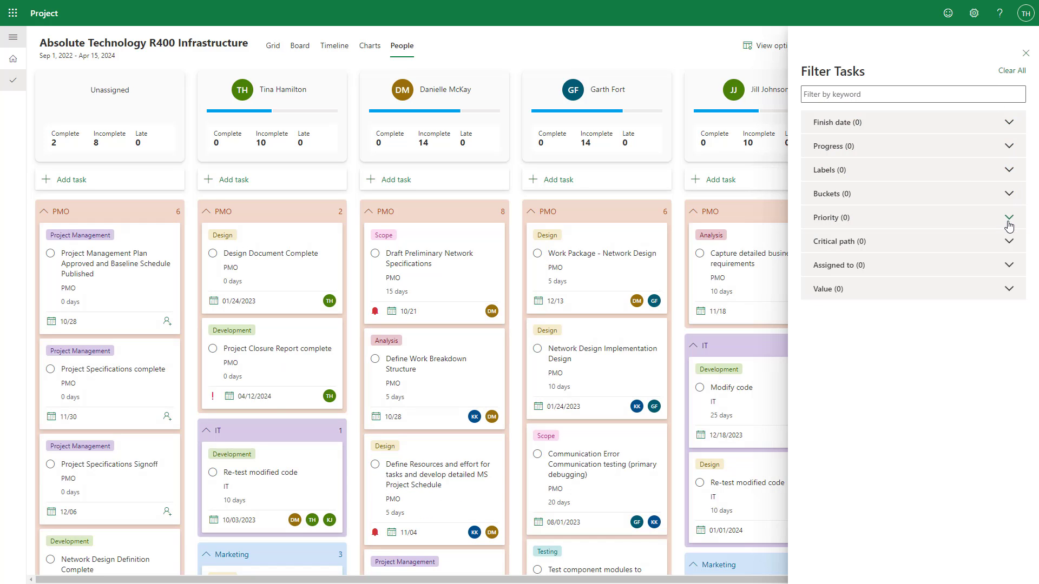
# Filter to tasks labelled Testing, then clear all filters and close the pane.
pyautogui.click(1008, 171)
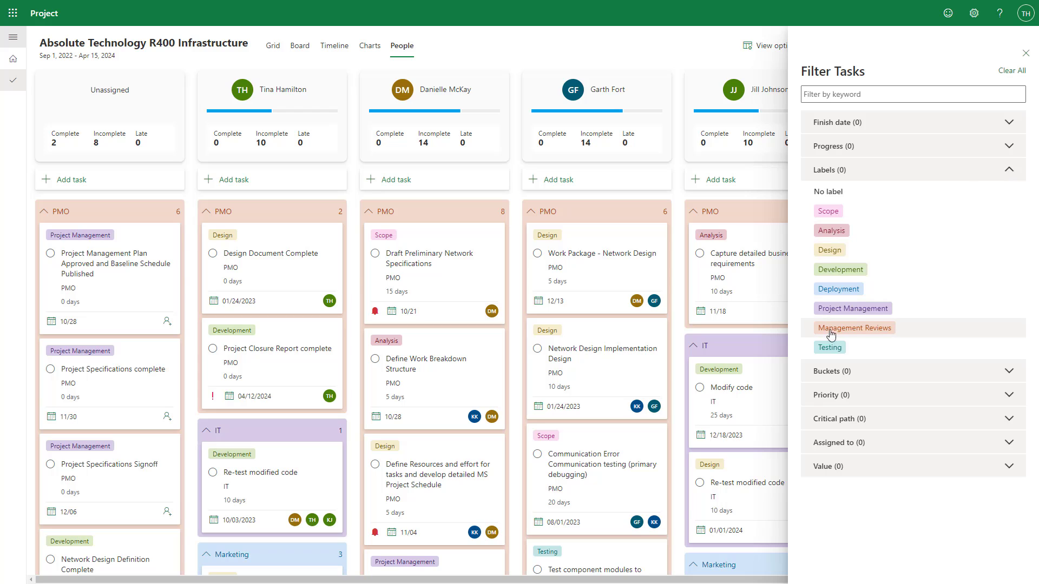
pyautogui.click(834, 350)
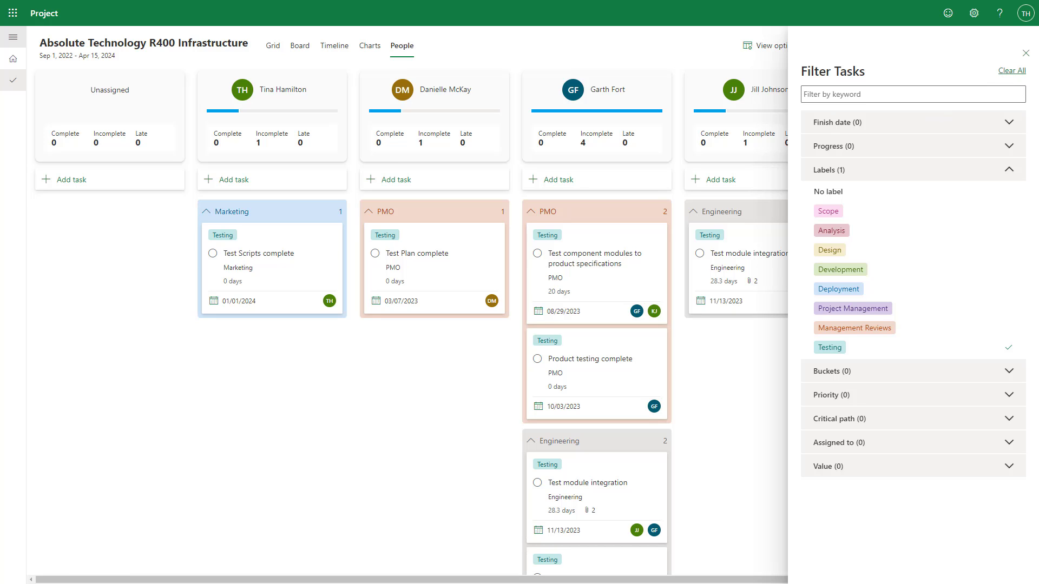
pyautogui.click(1011, 70)
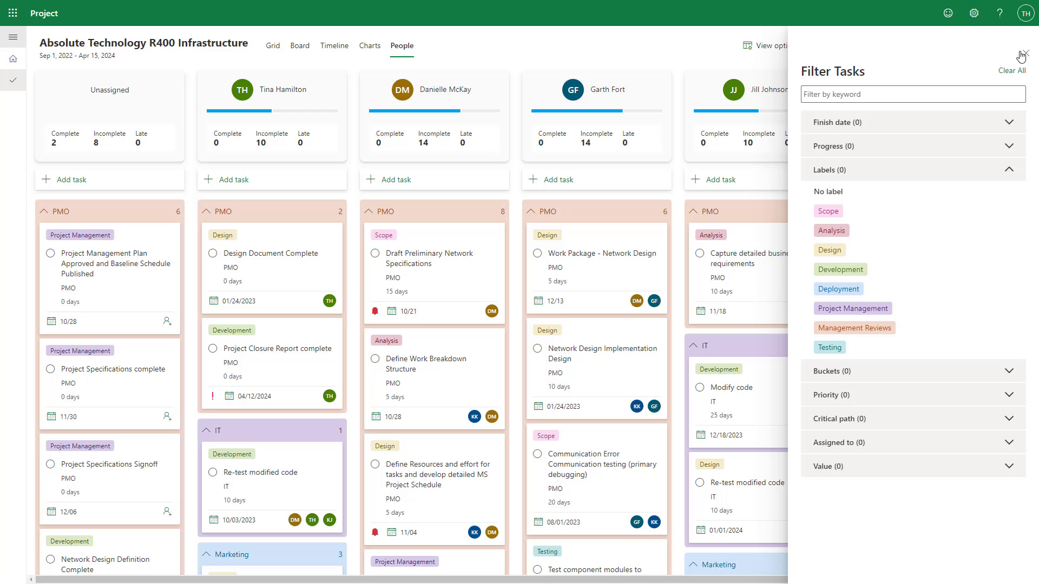
pyautogui.click(1022, 53)
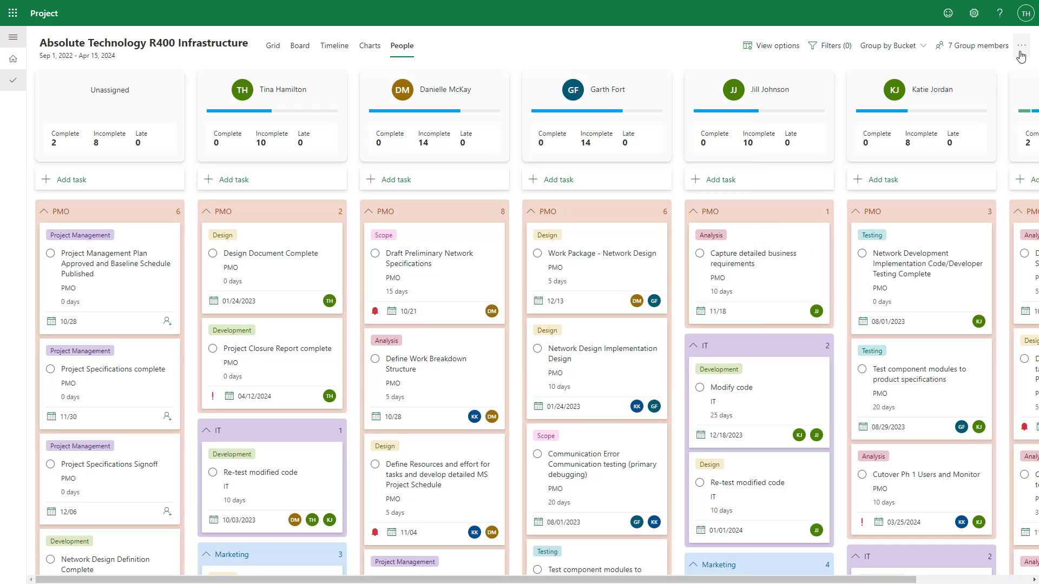
# Show the project's group members list.
pyautogui.click(987, 49)
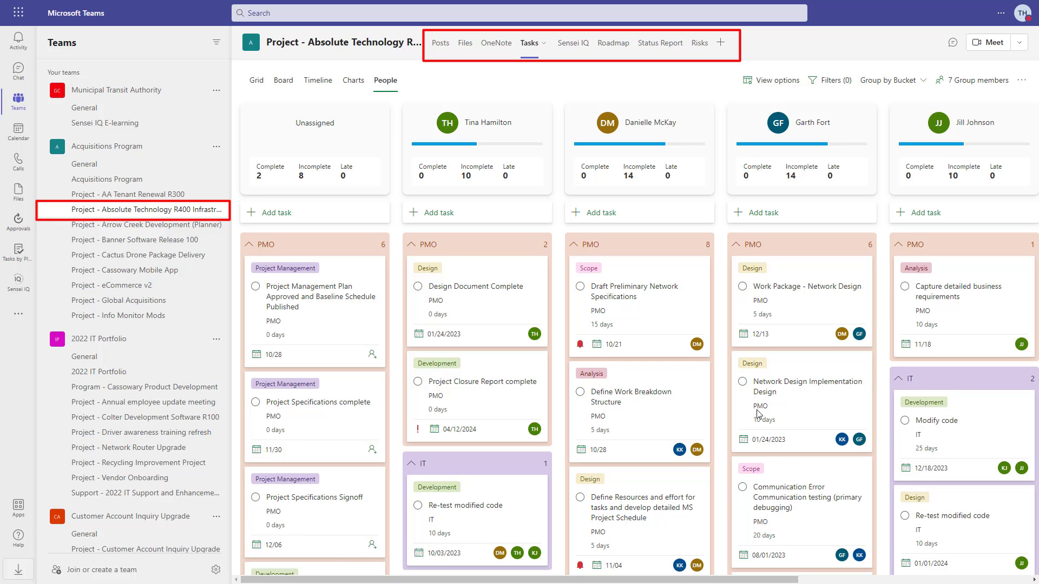
# Browse the channel's Posts and Files tabs, then open its OneNote notes.
pyautogui.click(439, 43)
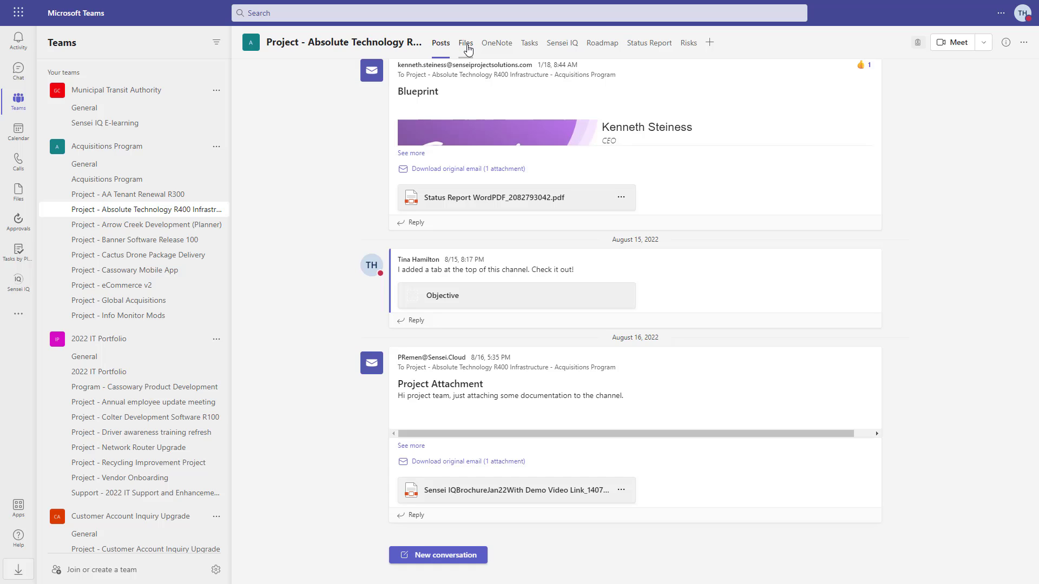
pyautogui.click(467, 43)
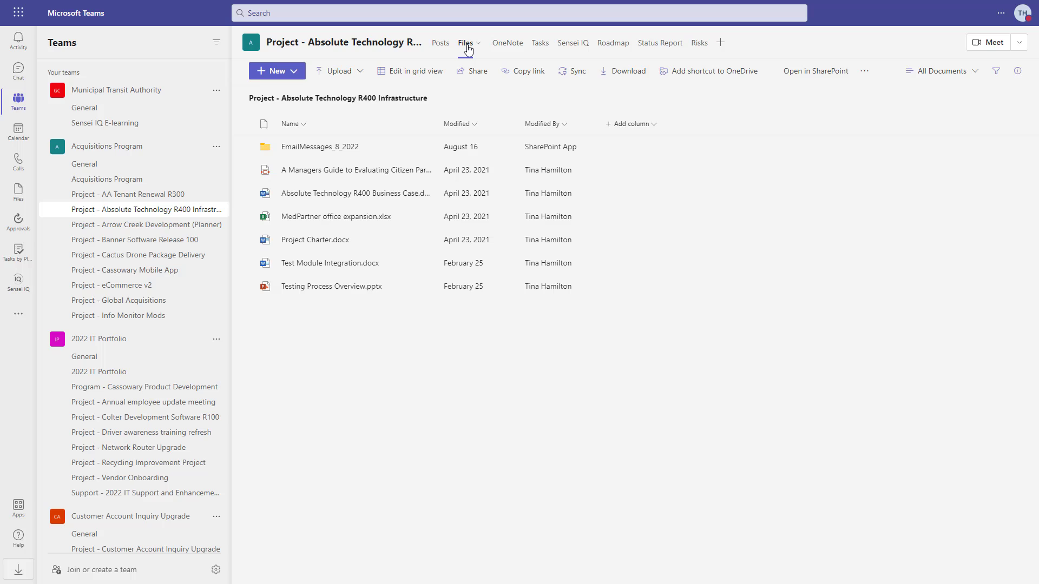
pyautogui.click(497, 44)
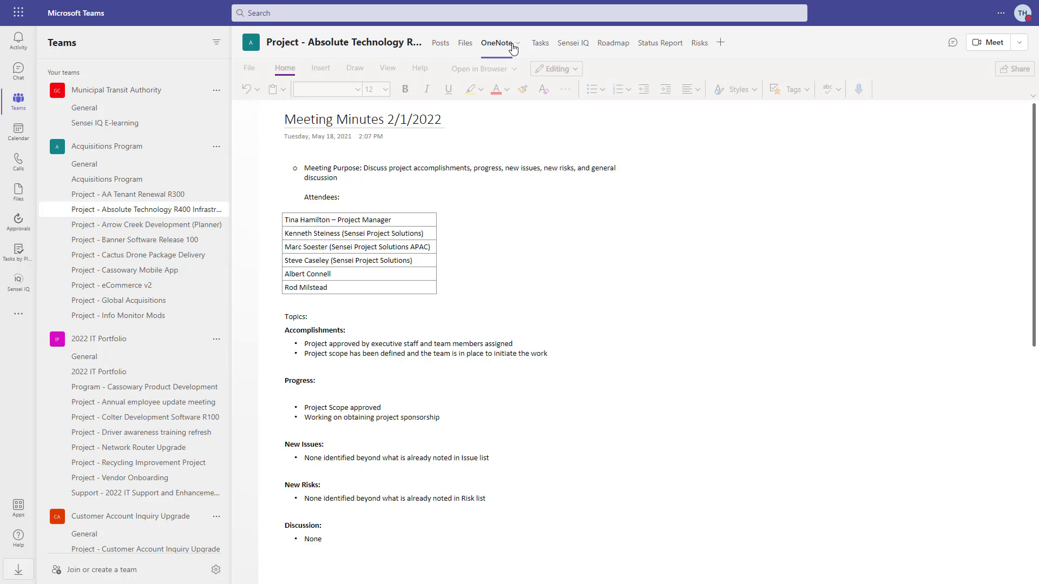
# Bring up the project's Status Report tab.
pyautogui.click(660, 43)
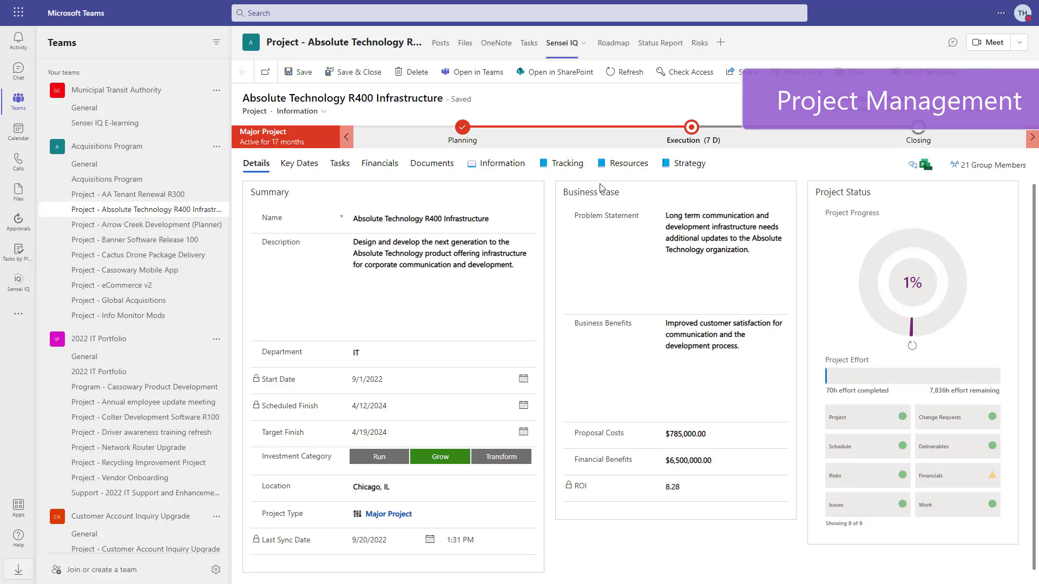
# Check the Planning, Execution and Closing stage checklists for R400, then open Key Dates.
pyautogui.click(463, 130)
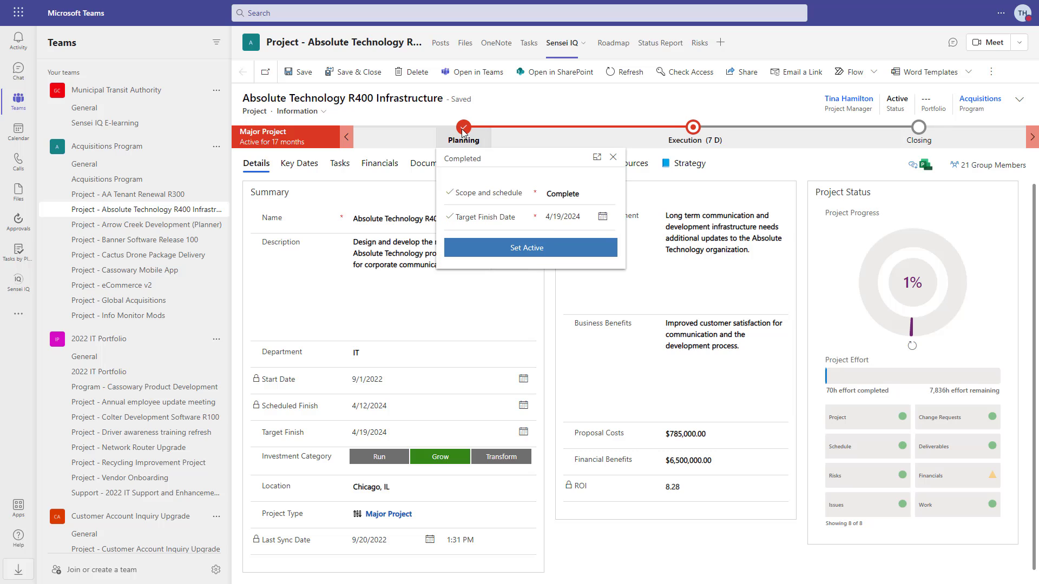
pyautogui.click(695, 132)
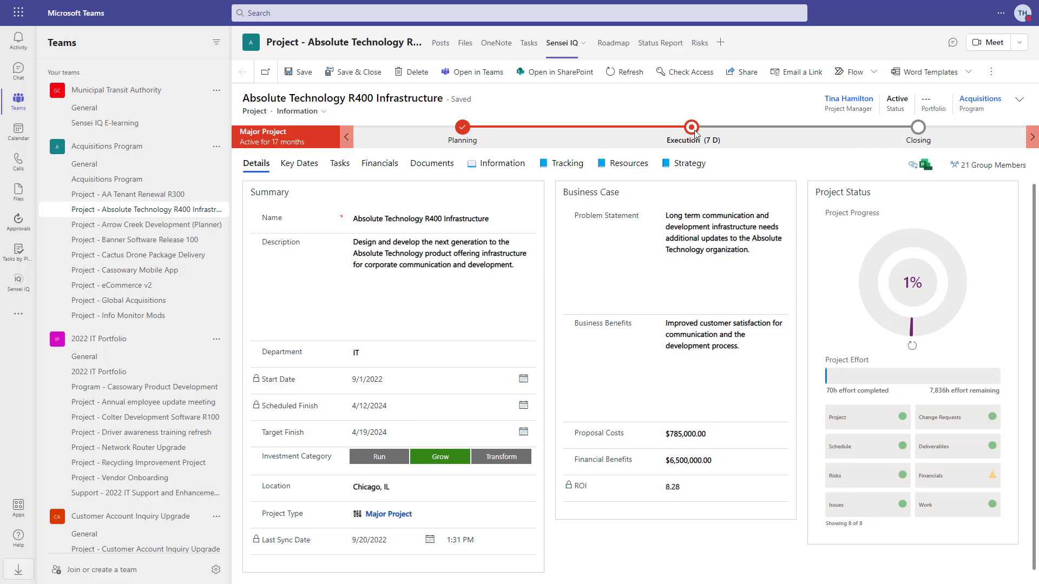
pyautogui.click(918, 129)
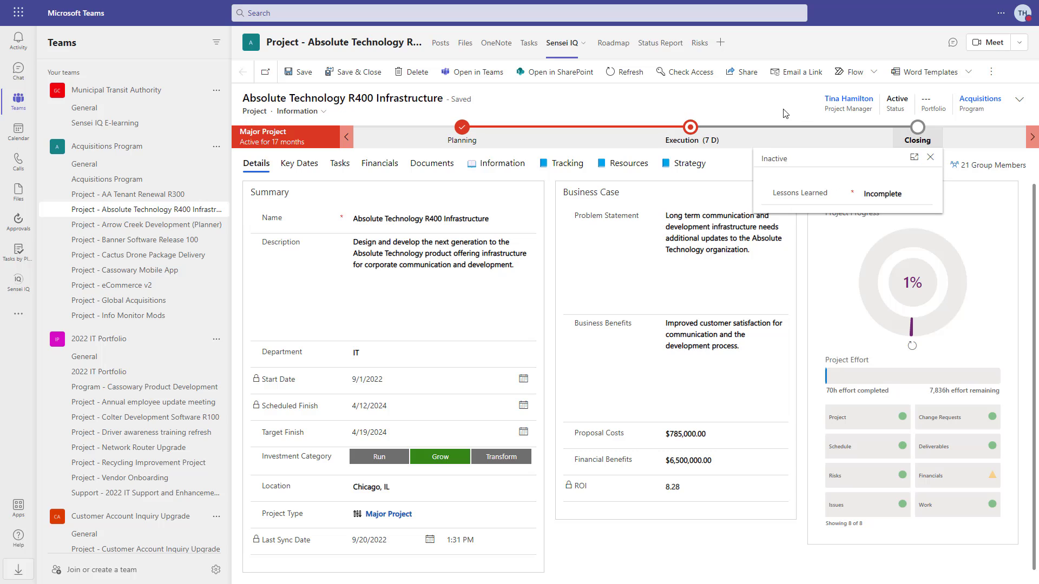
pyautogui.click(754, 111)
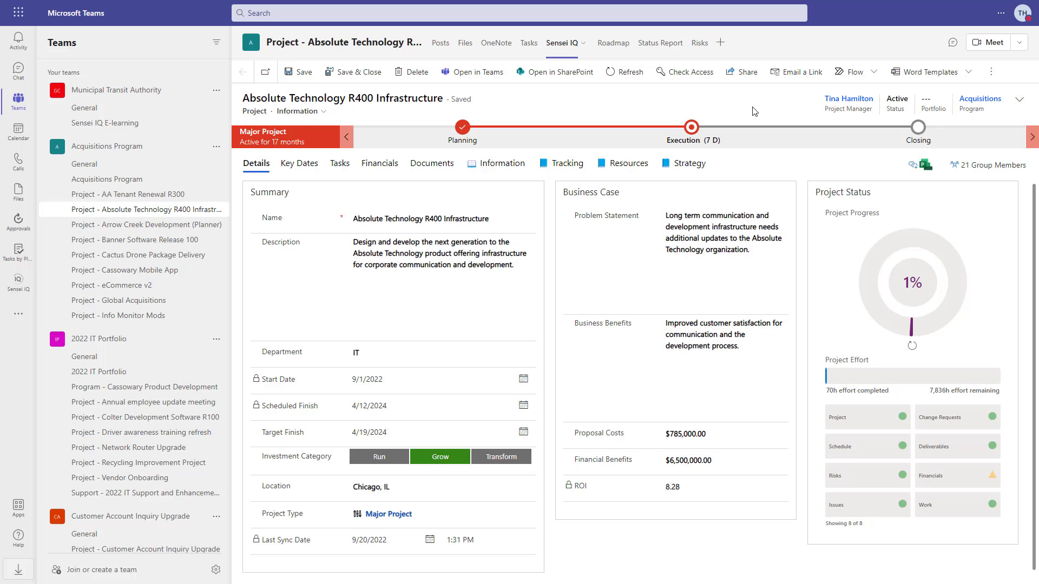
pyautogui.click(297, 163)
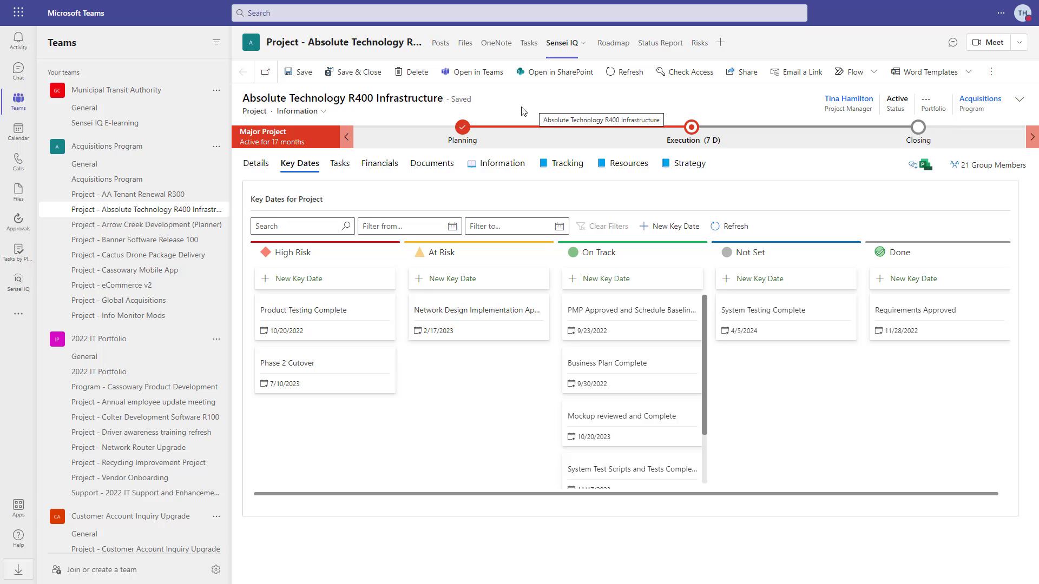
# Go from the R400 Tracking issues list to the Risks matrix.
pyautogui.click(566, 163)
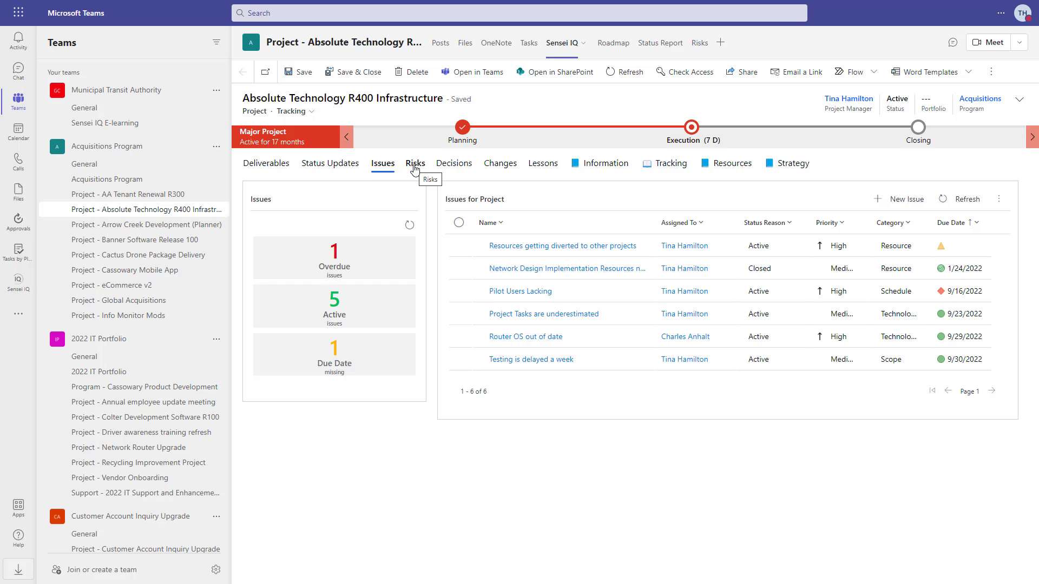
pyautogui.click(415, 165)
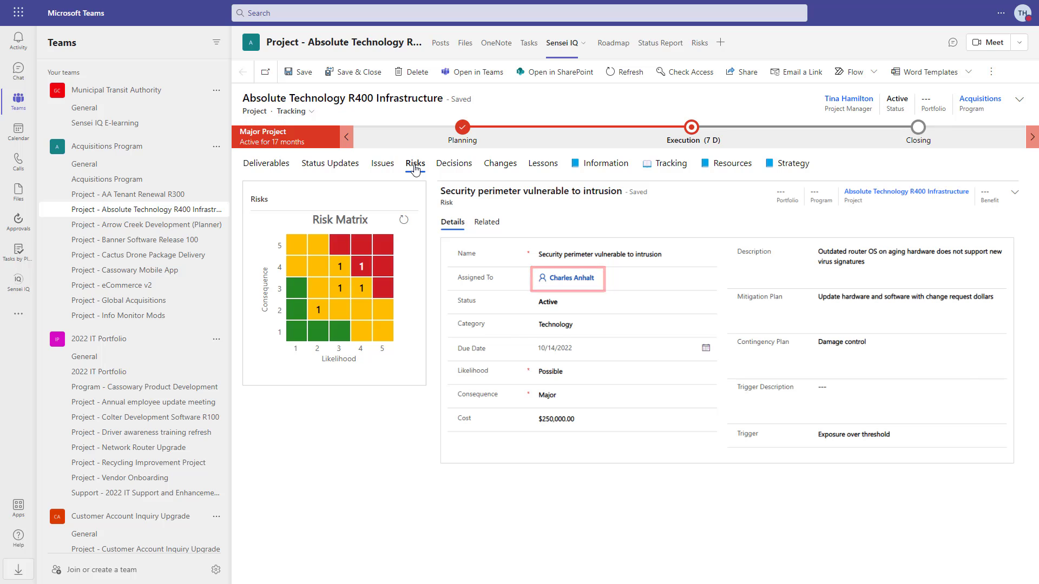
# Go back to Risks, then open the 9/18/2022 record from Status Updates.
pyautogui.click(416, 165)
pyautogui.click(341, 167)
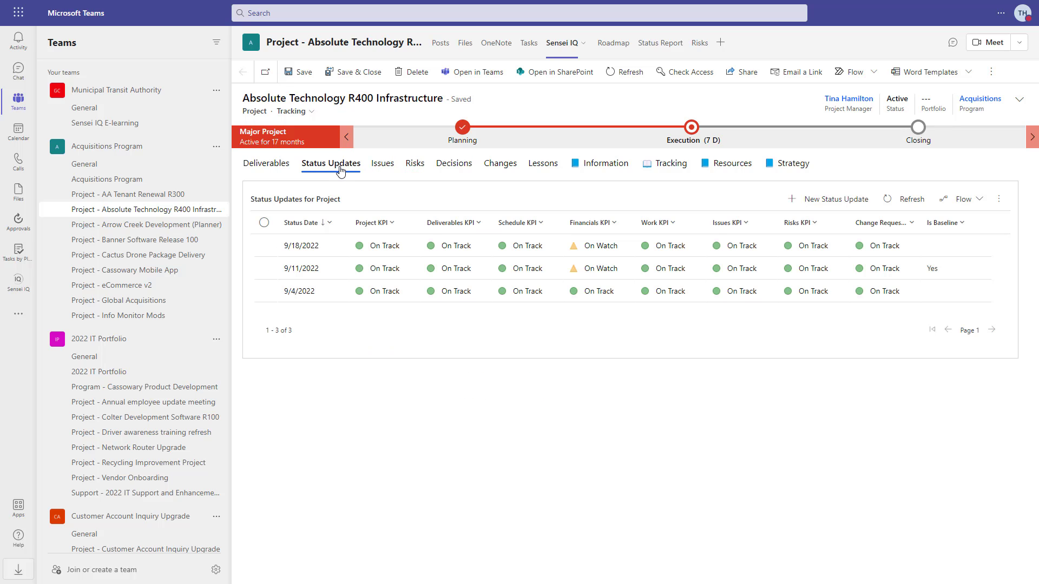
pyautogui.click(301, 245)
pyautogui.doubleClick(302, 245)
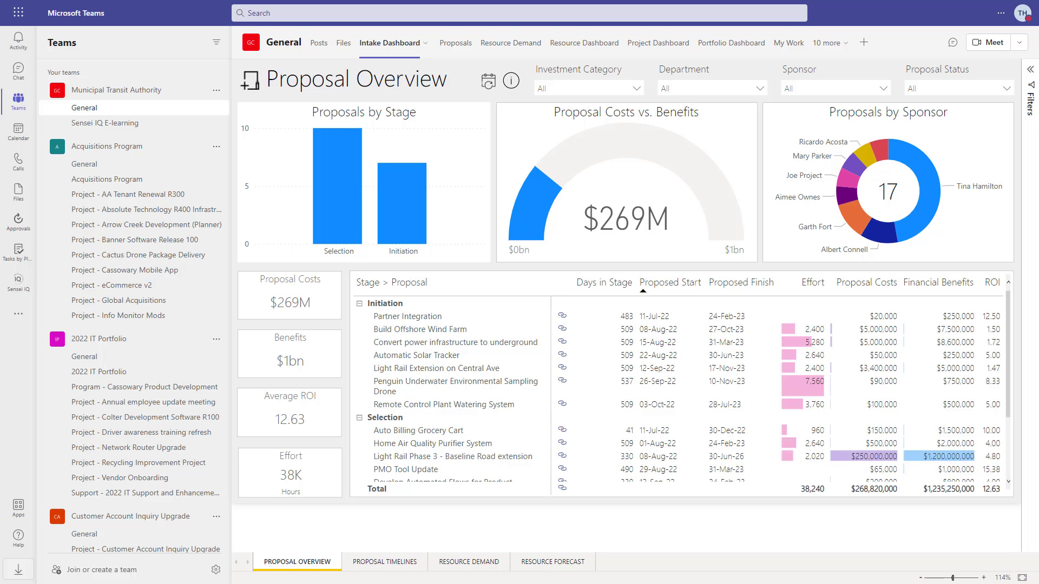
# Switch the Power BI report to the RESOURCE FORECAST page.
pyautogui.click(552, 562)
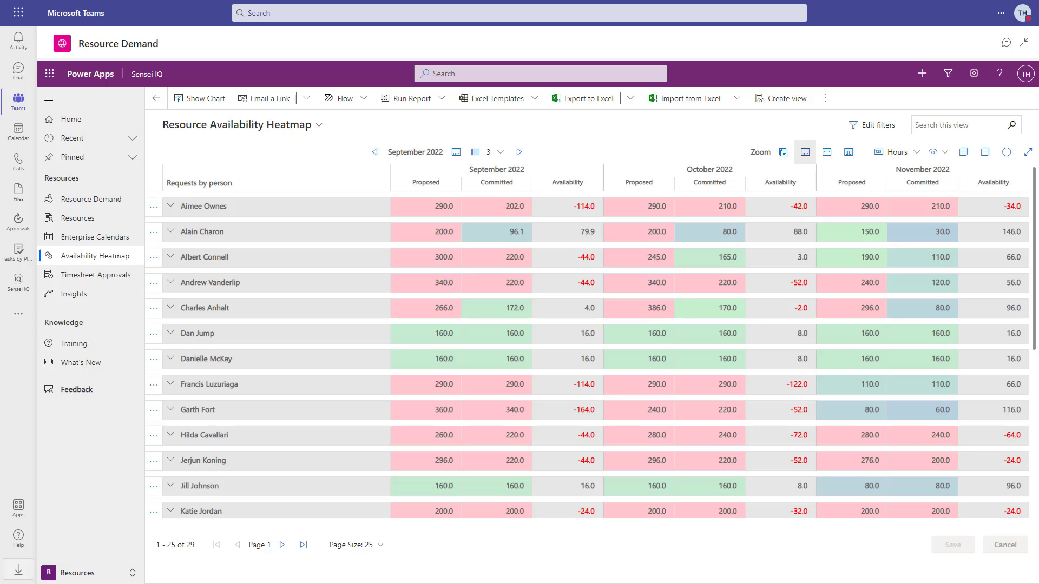
# Expand one person's heatmap row by project, then open Sensei IQ from the Teams rail.
pyautogui.click(171, 258)
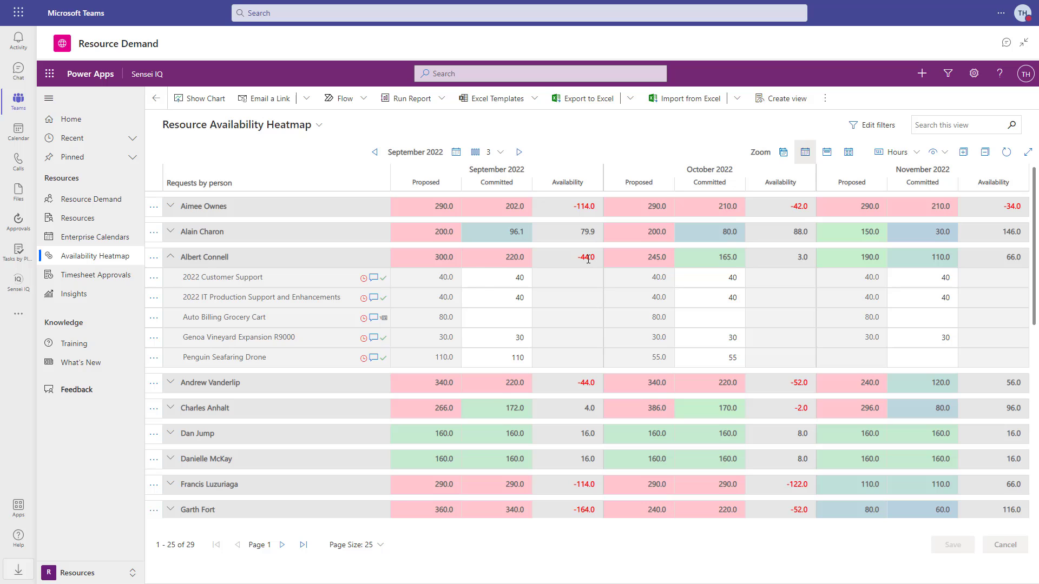
pyautogui.moveTo(579, 257)
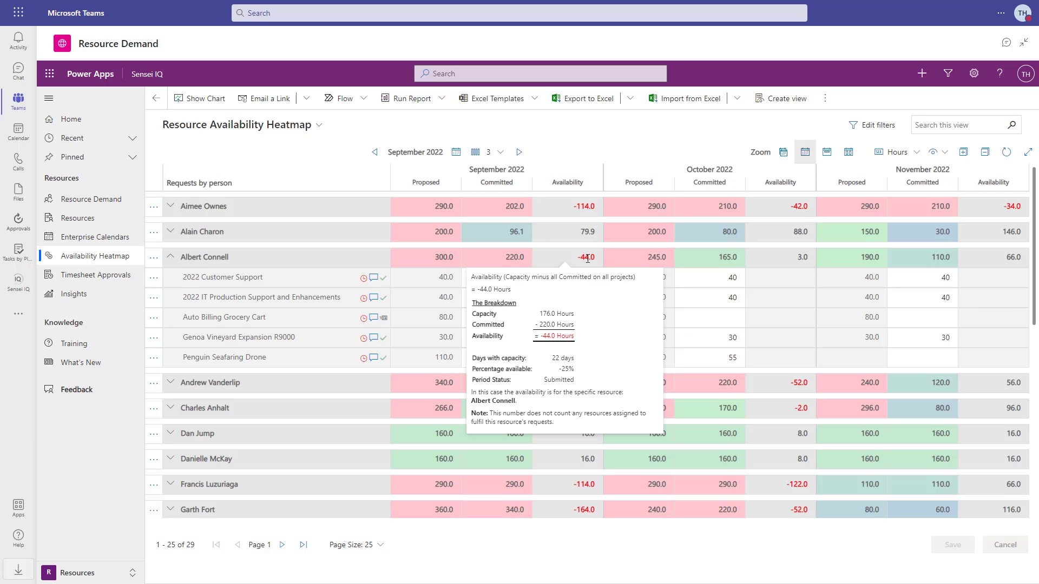
pyautogui.click(17, 284)
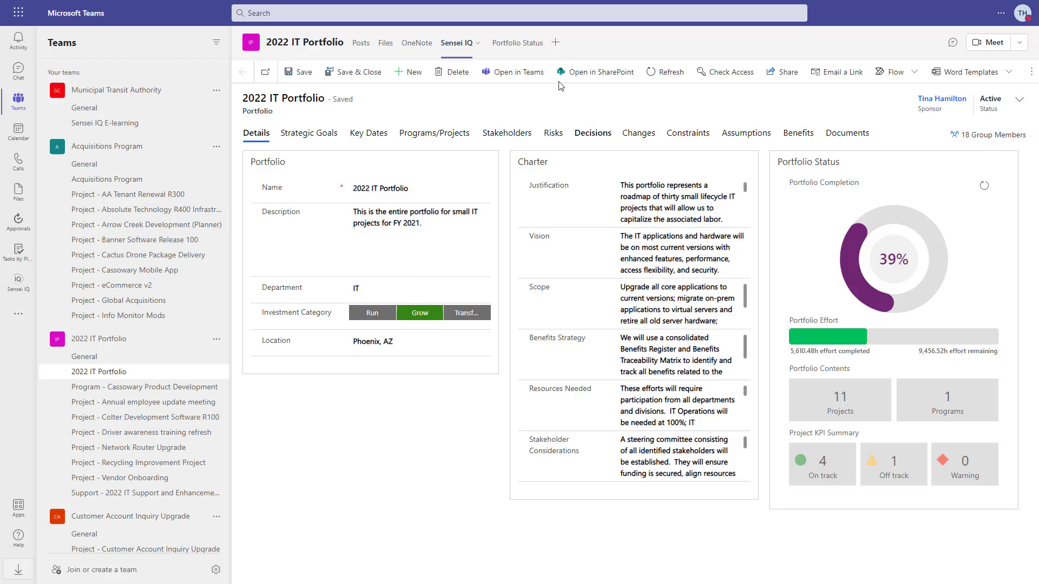
# Show the Portfolio Status report for the 2022 IT Portfolio.
pyautogui.click(517, 42)
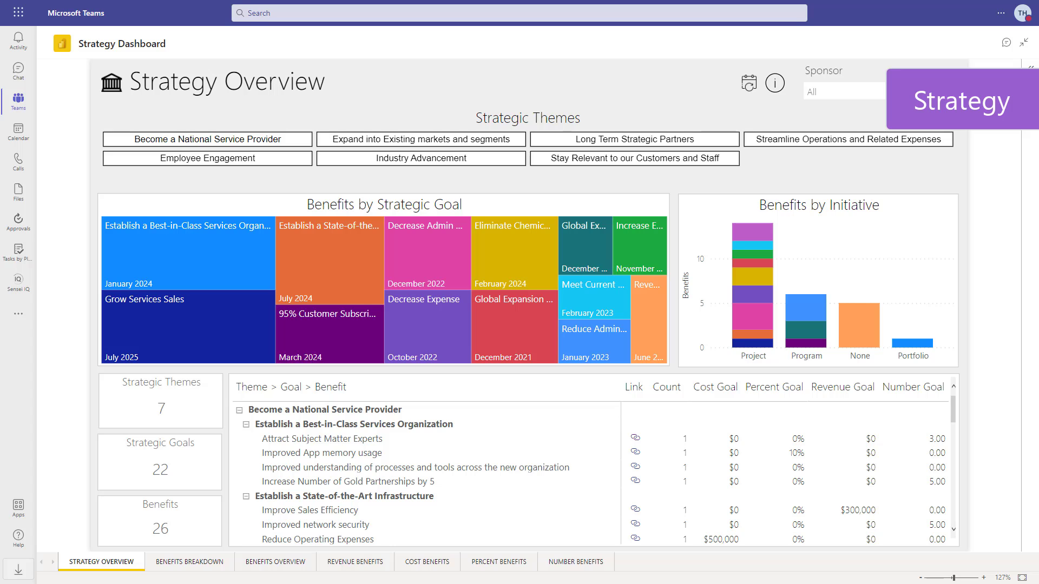
# Apply the Become a National Service Provider slicer and the Best-in-Class Services Organization tile.
pyautogui.click(249, 144)
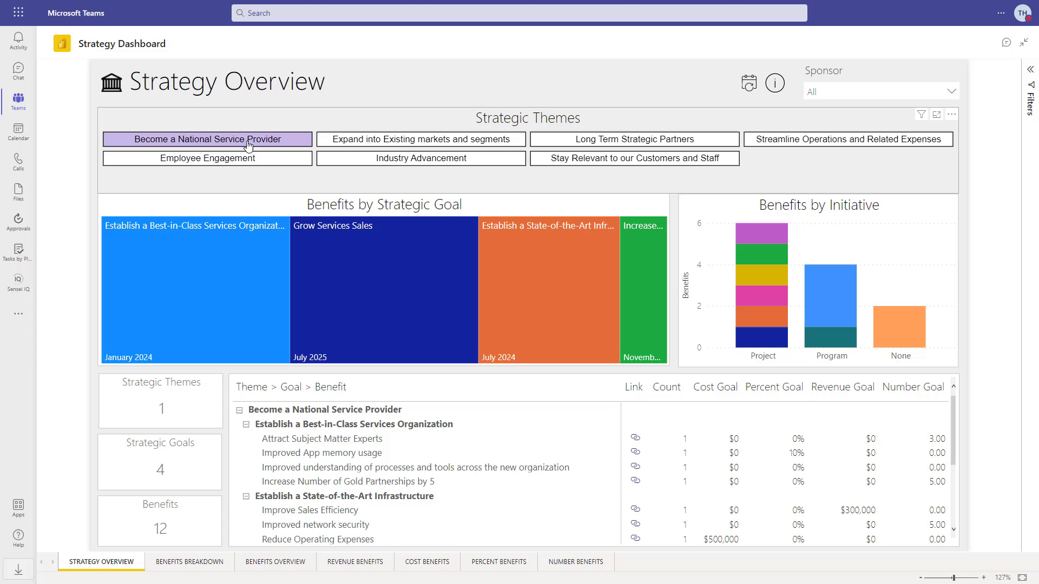
pyautogui.click(202, 258)
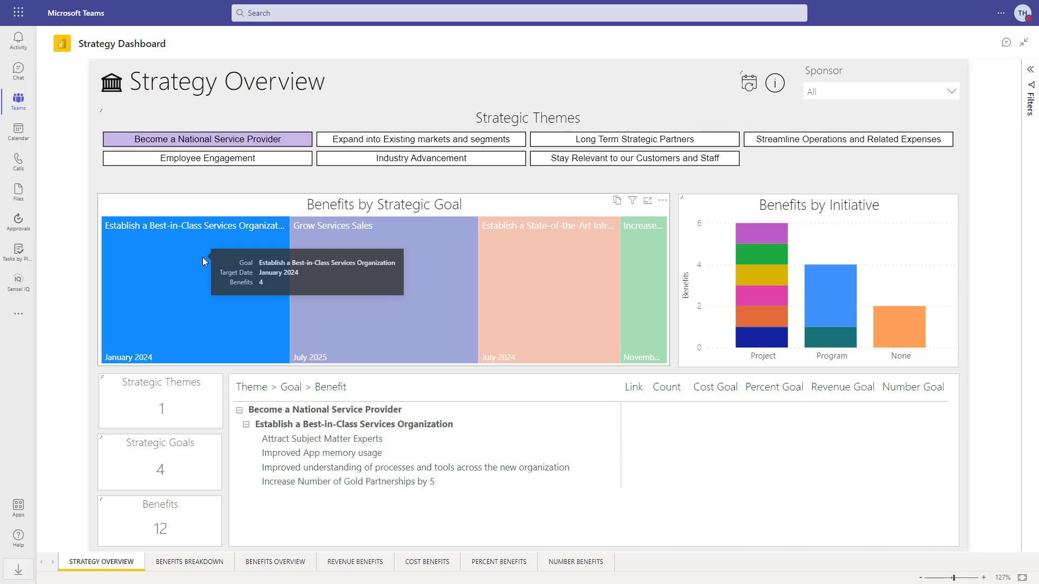